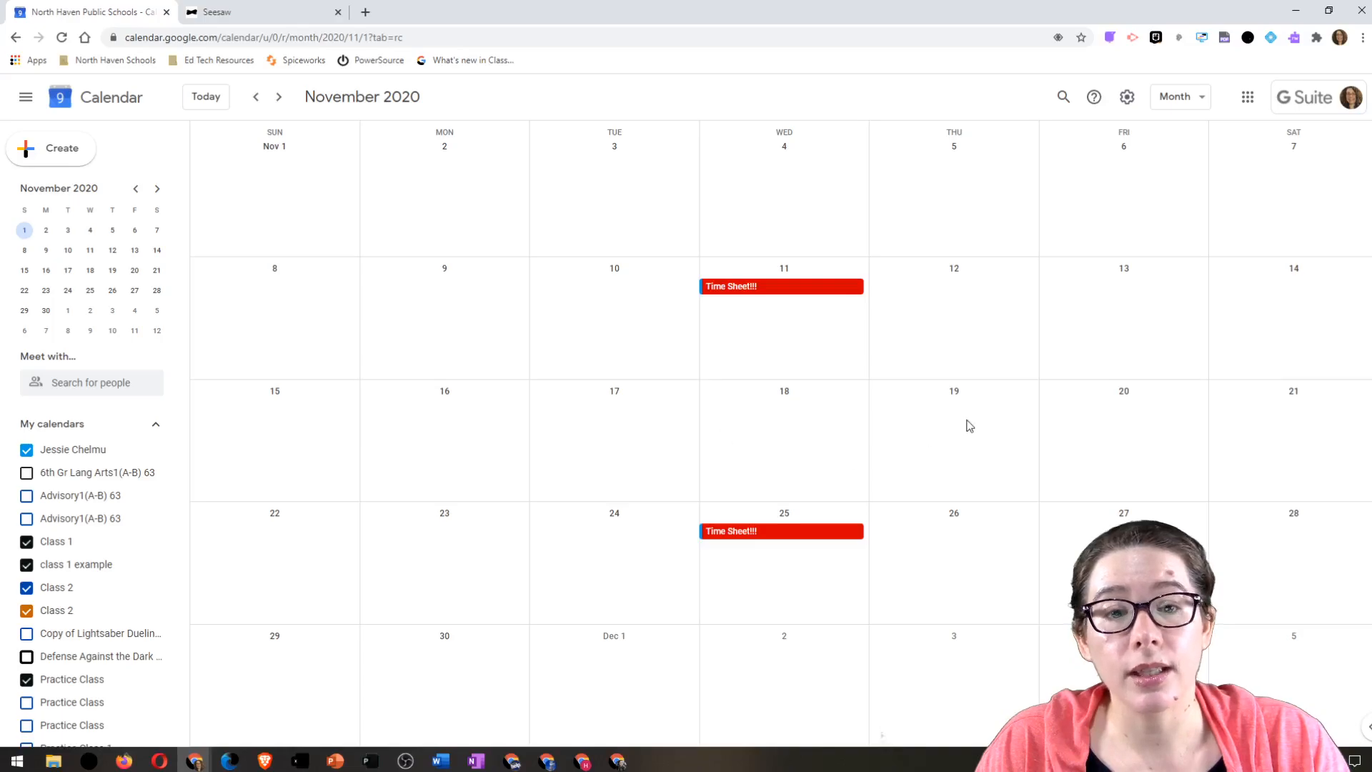
Create an all-day event titled "Class 1a" on Nov 18, 2020 and add Google Meet video conferencing to it.
{"action": "left_click", "coordinate": [821, 438]}
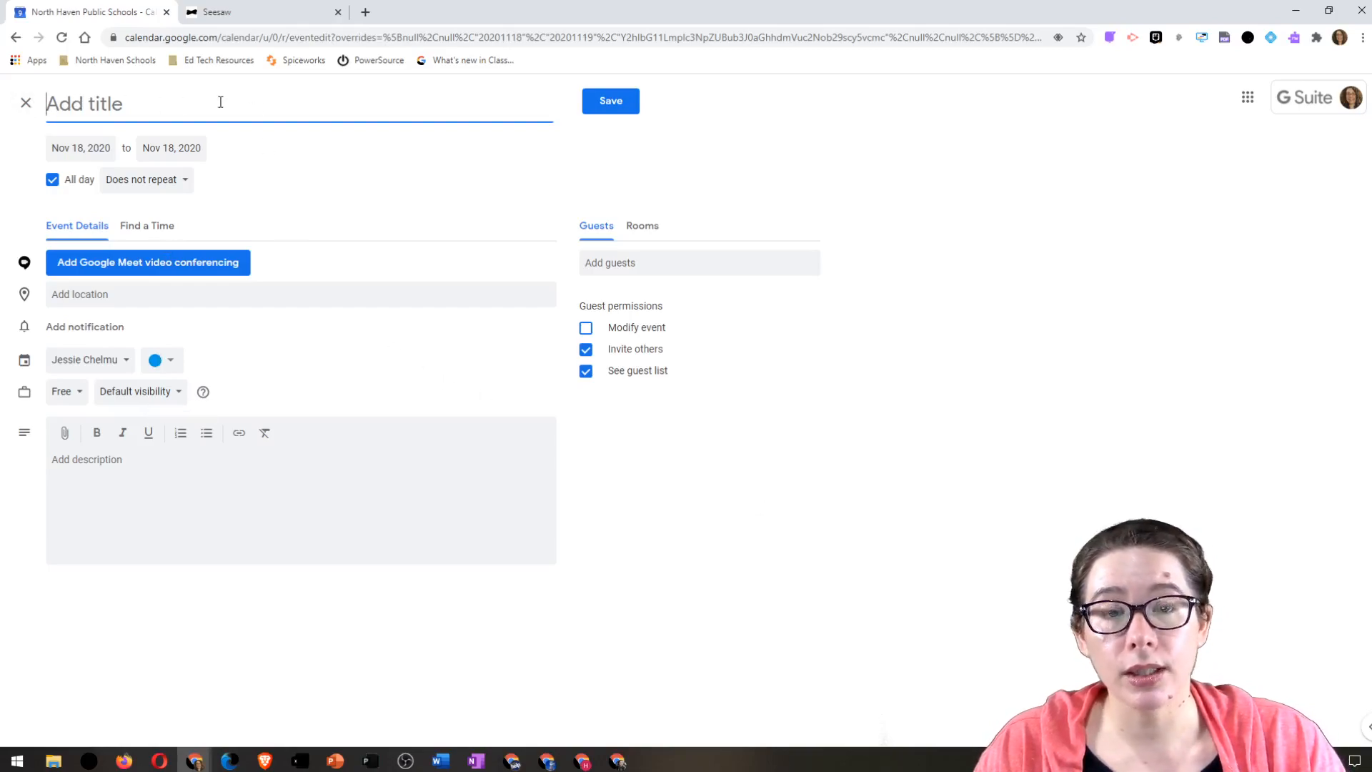
{"action": "type", "text": "Class 1a"}
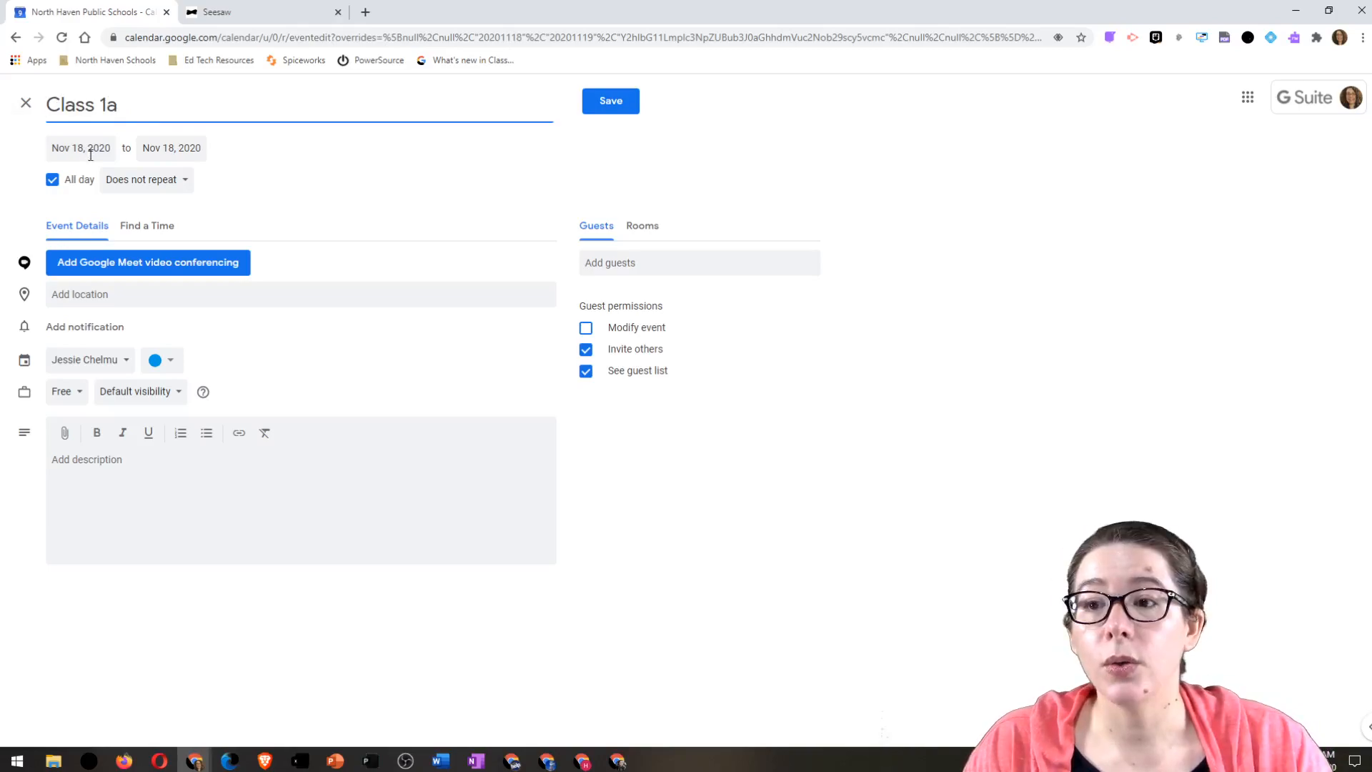
{"action": "left_click", "coordinate": [52, 180]}
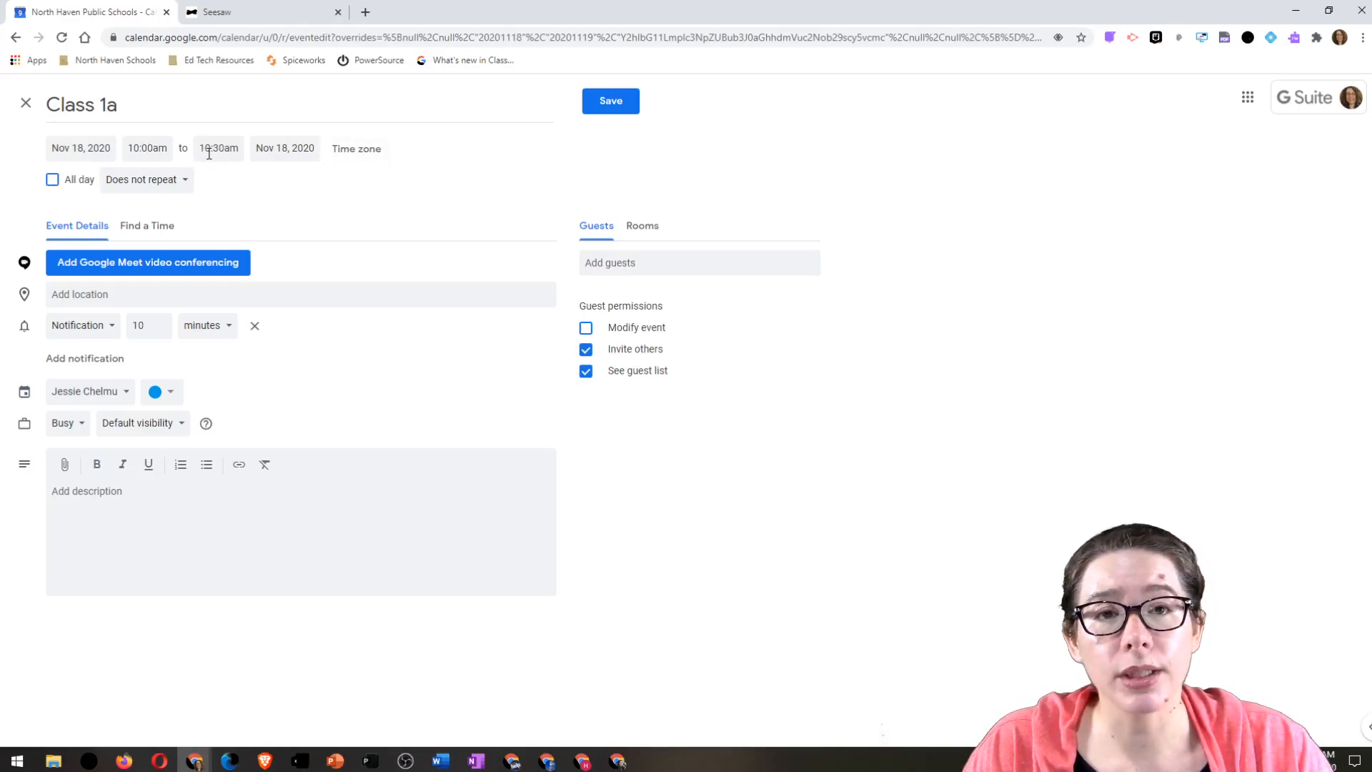
{"action": "left_click", "coordinate": [53, 180]}
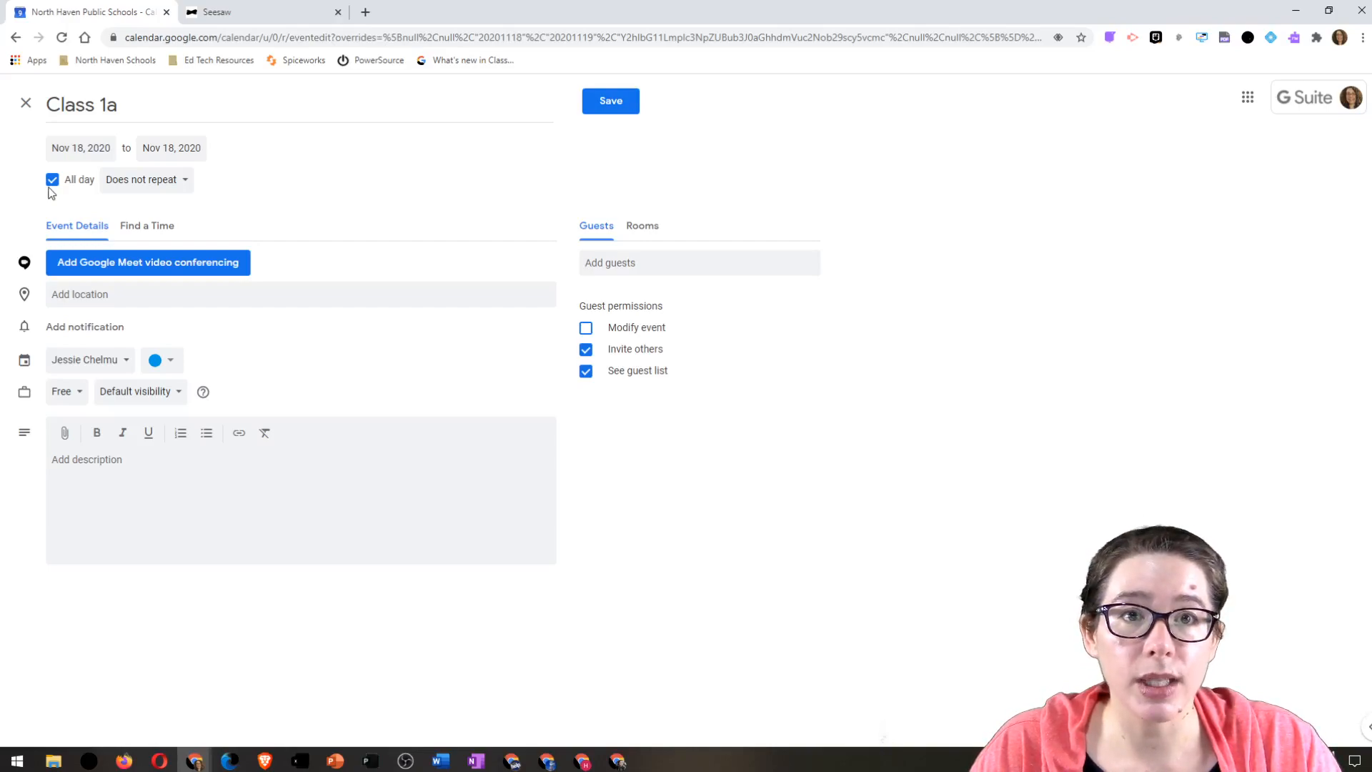
{"action": "left_click", "coordinate": [123, 274]}
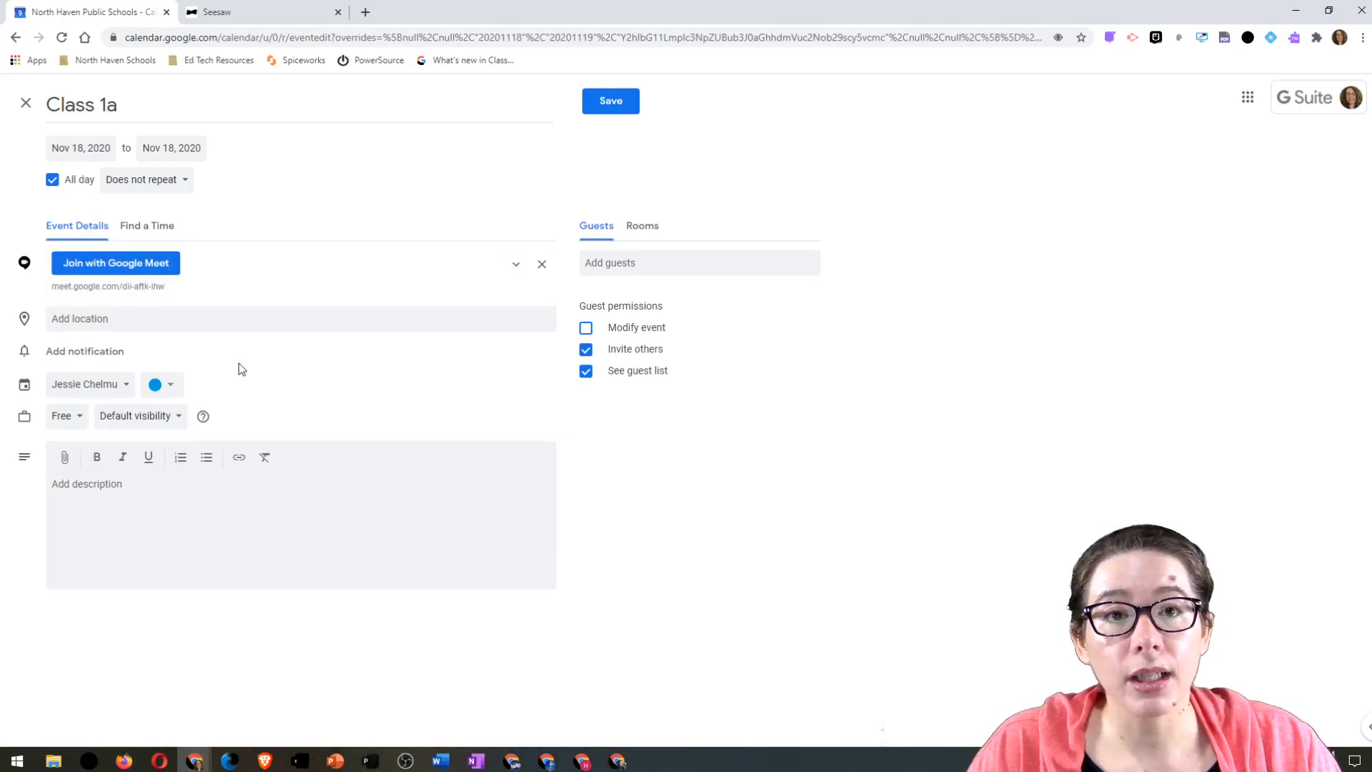
Look up the student by name and add them as a guest of the Class 1a event.
{"action": "left_click", "coordinate": [606, 266]}
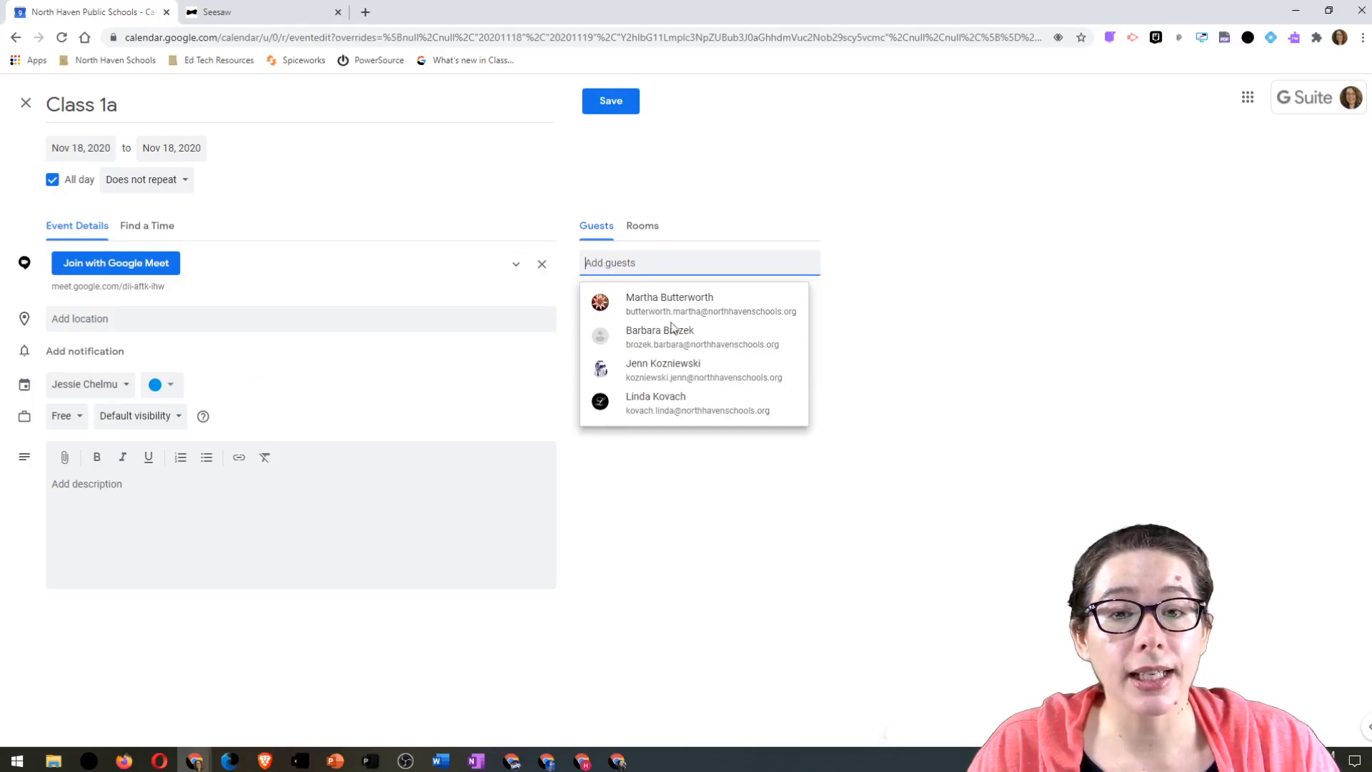
{"action": "type", "text": "sansa"}
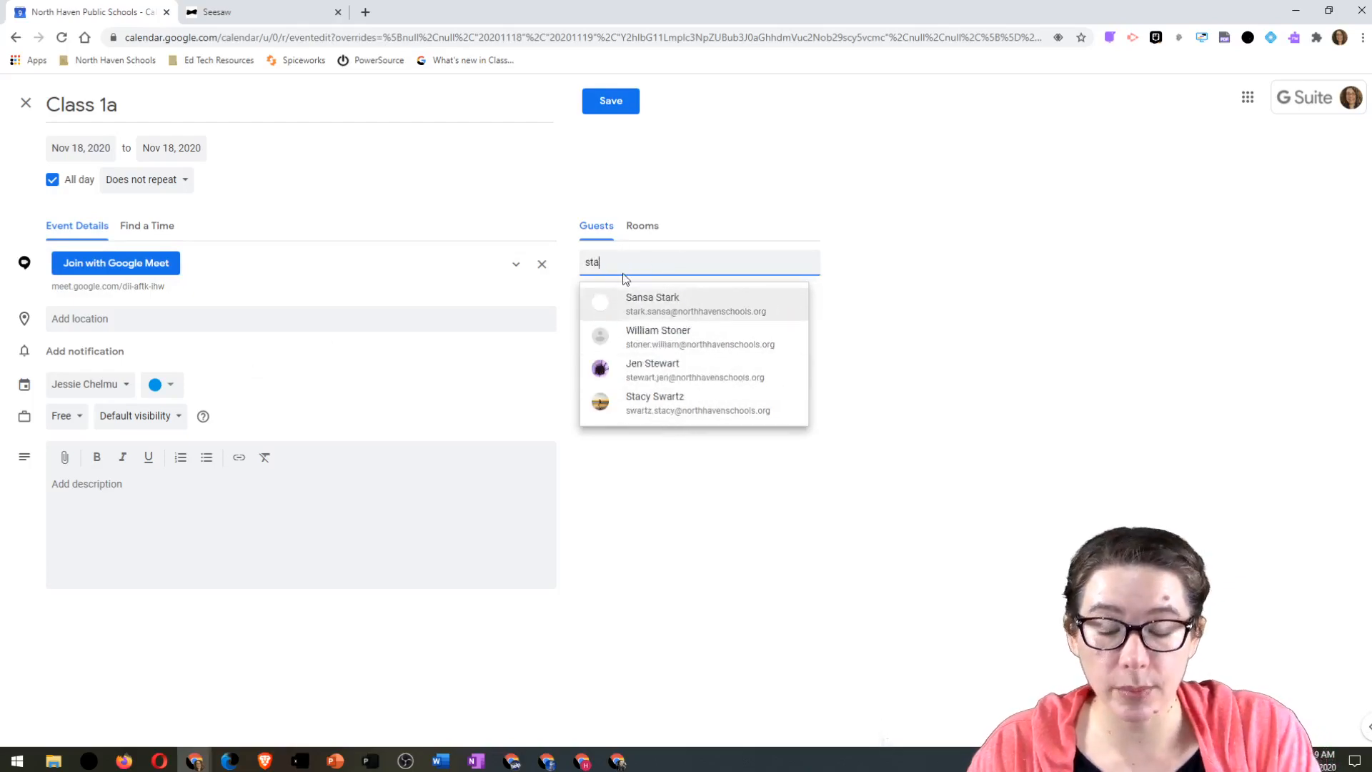
{"action": "key", "text": "Return"}
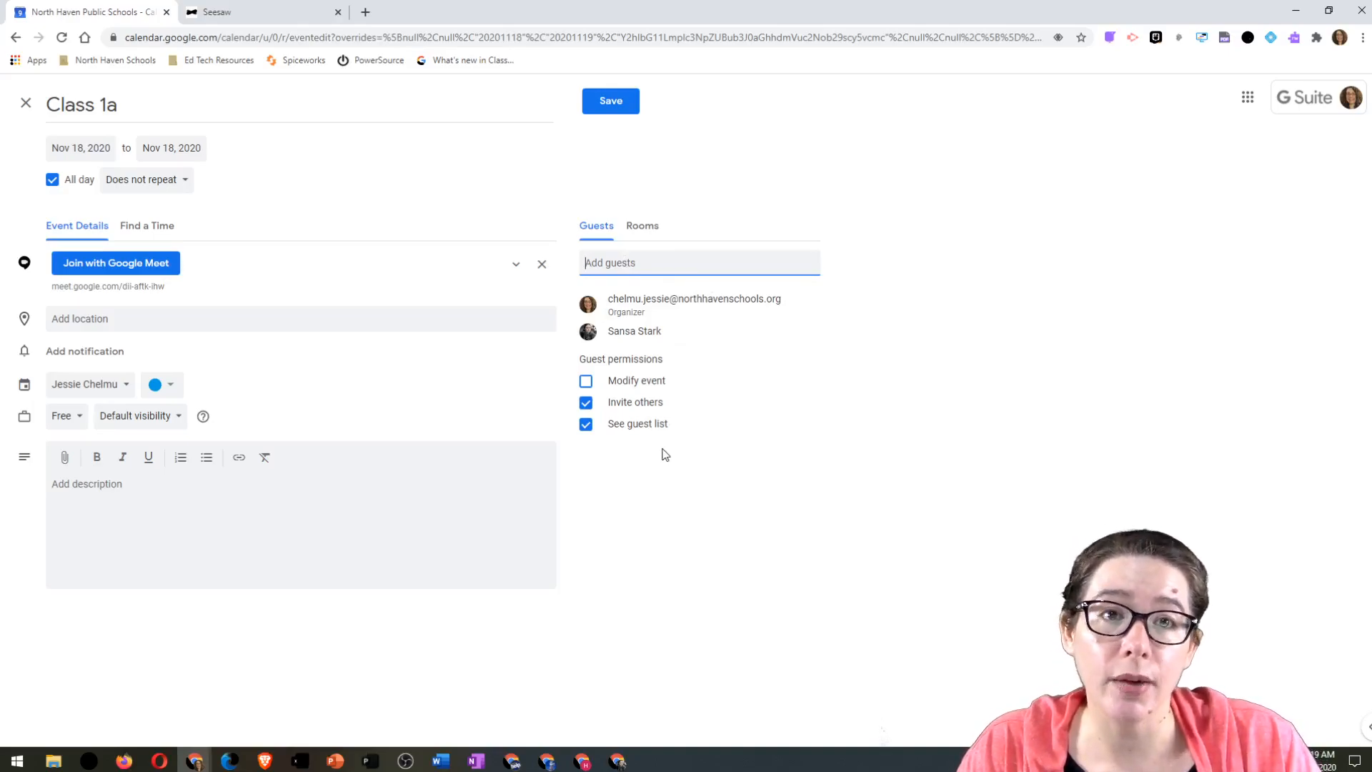
Make the Class 1a event repeat every weekday (Monday to Friday) and save it.
{"action": "left_click", "coordinate": [182, 185]}
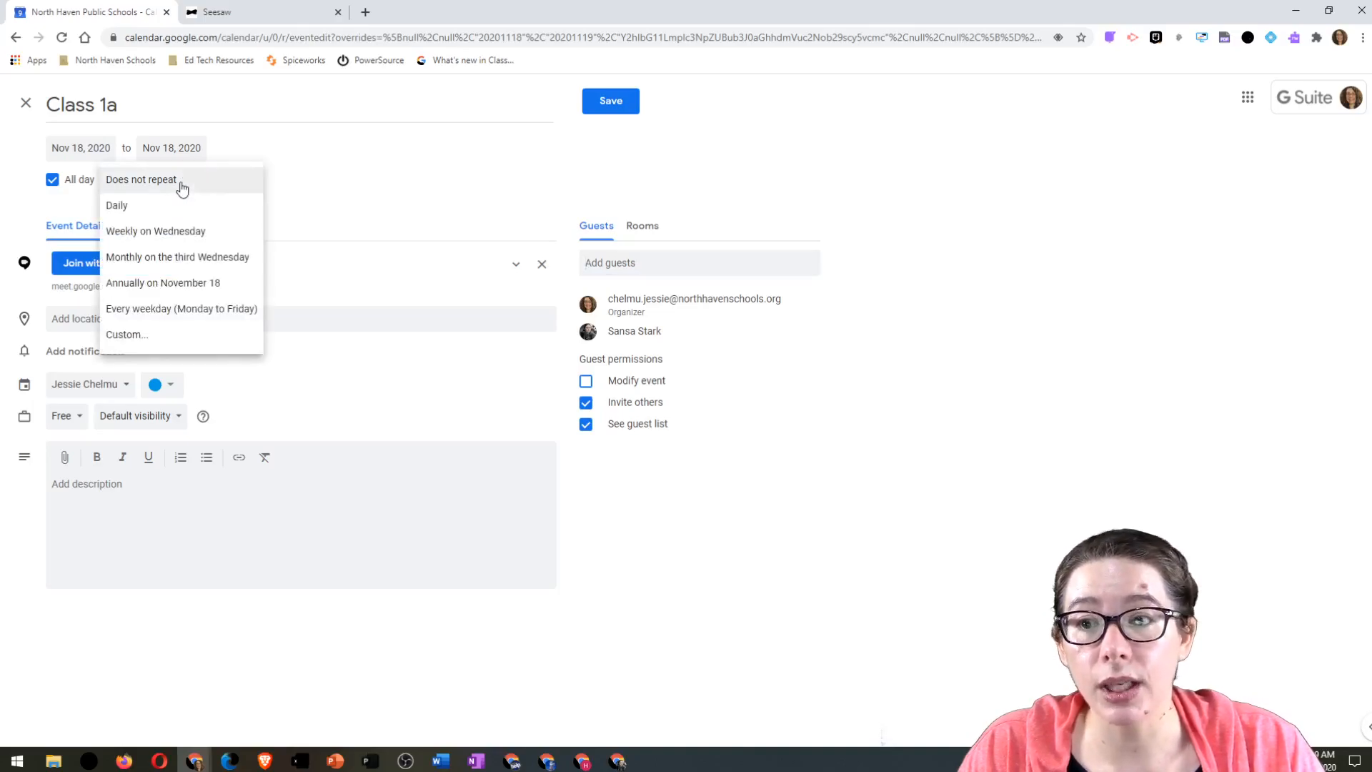
{"action": "left_click", "coordinate": [217, 317]}
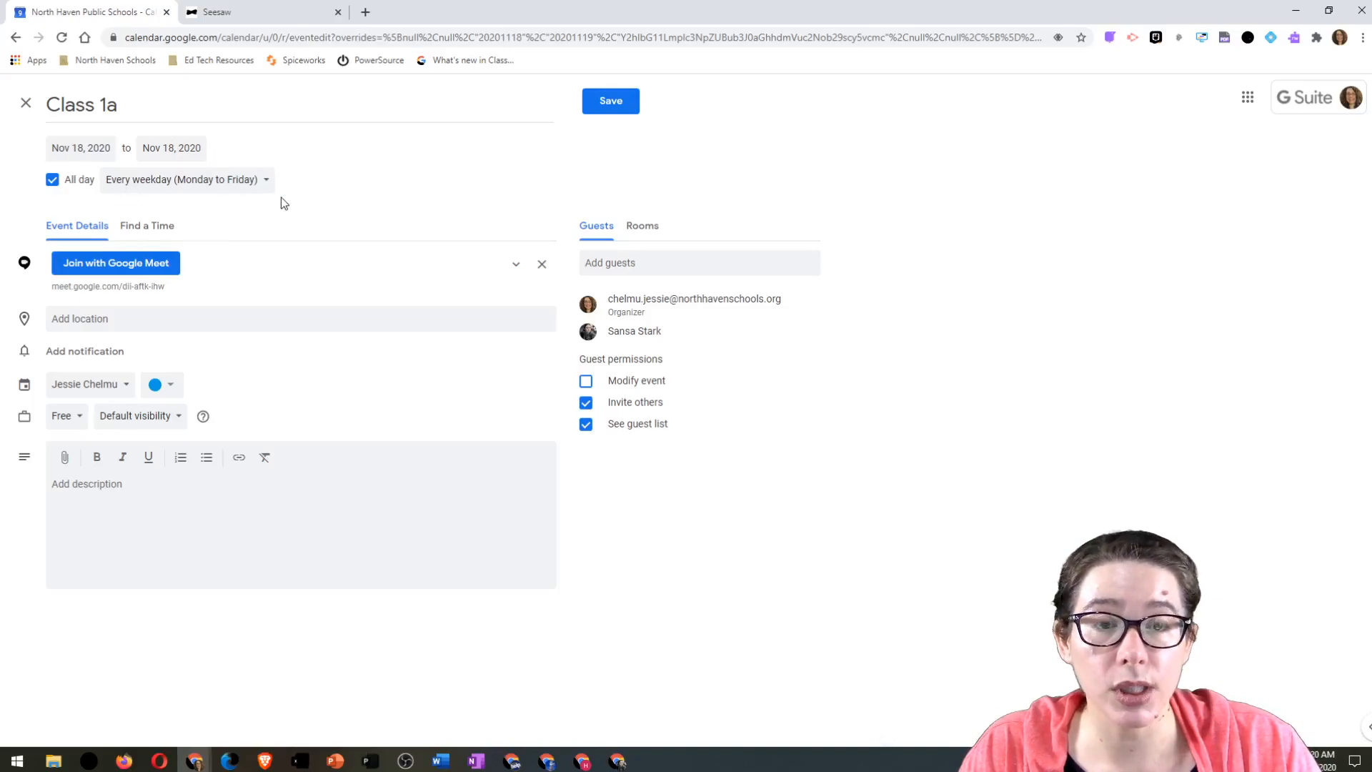
{"action": "left_click", "coordinate": [619, 107]}
{"action": "left_click", "coordinate": [759, 438]}
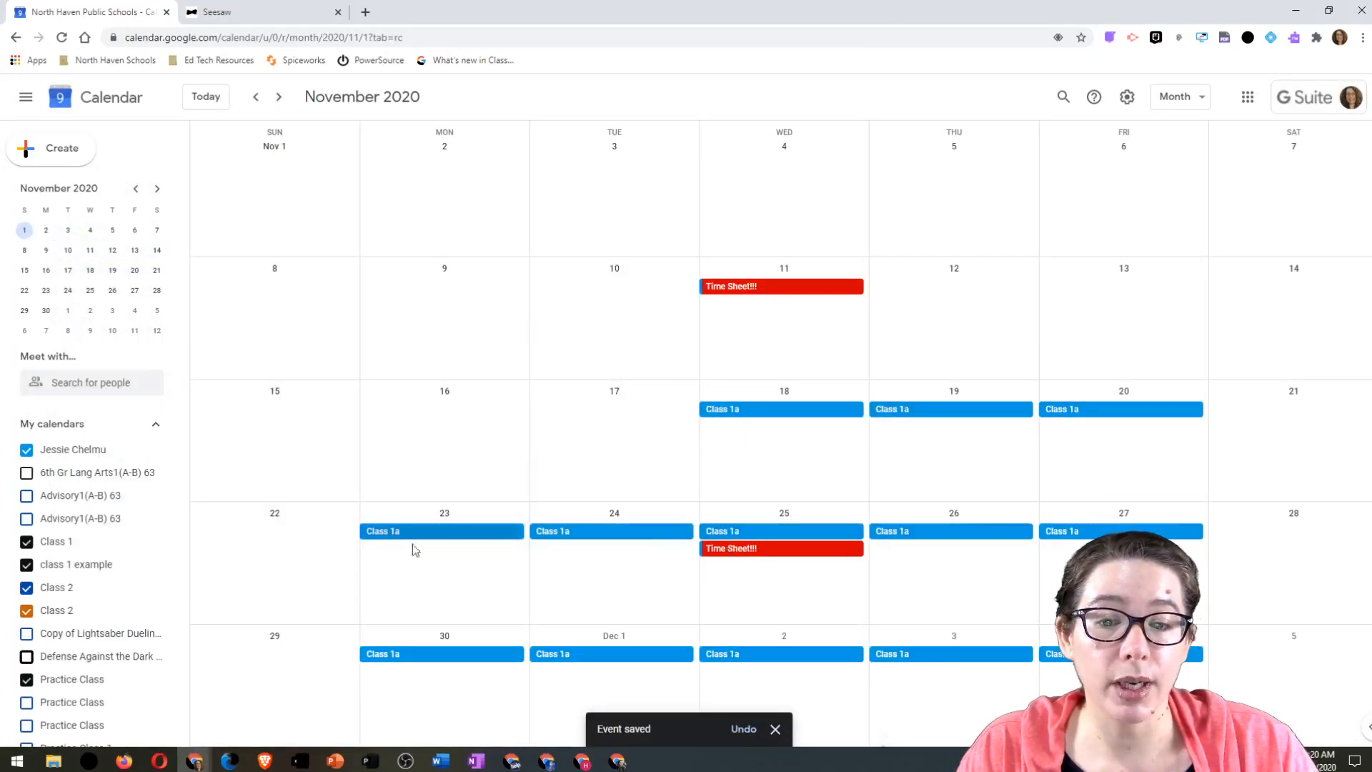
Copy the conference link from the November 18 Class 1a event and switch to Seesaw.
{"action": "left_click", "coordinate": [834, 410]}
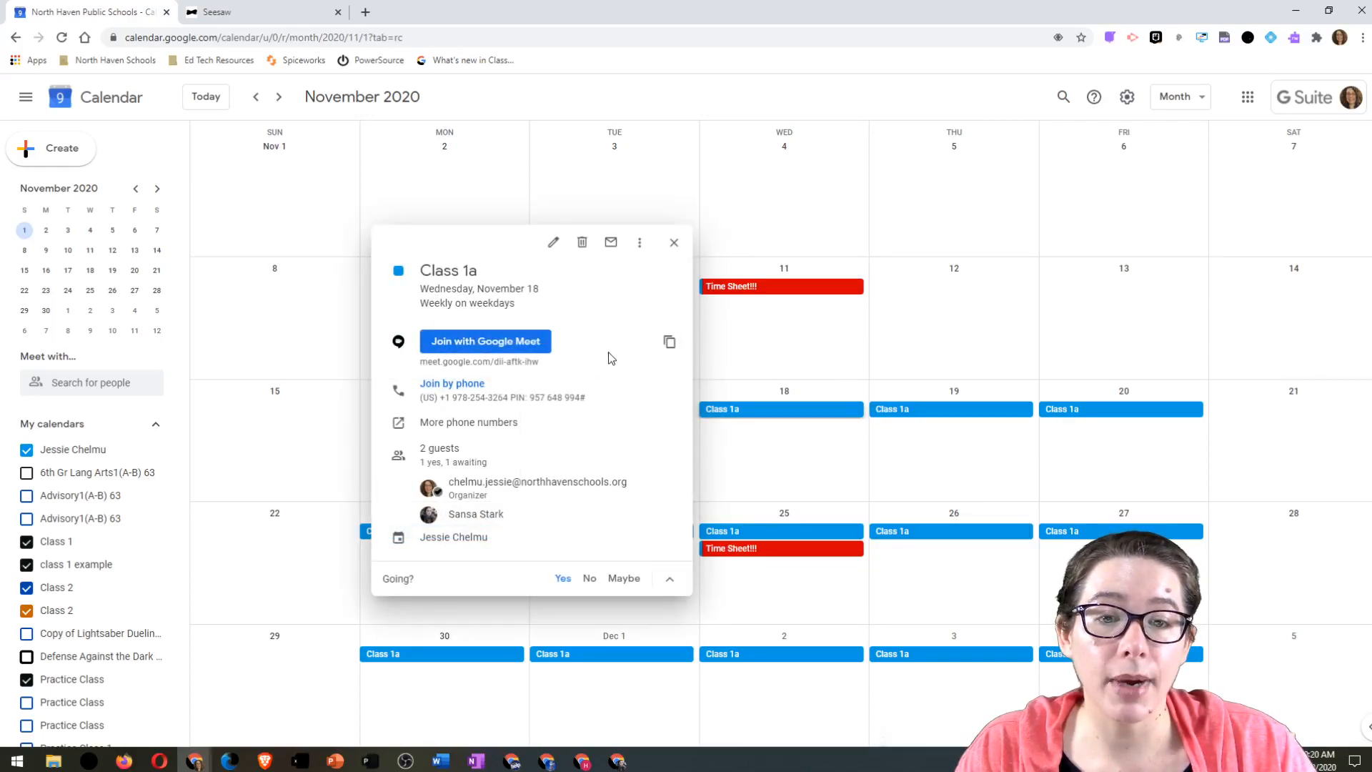
{"action": "left_click", "coordinate": [669, 345]}
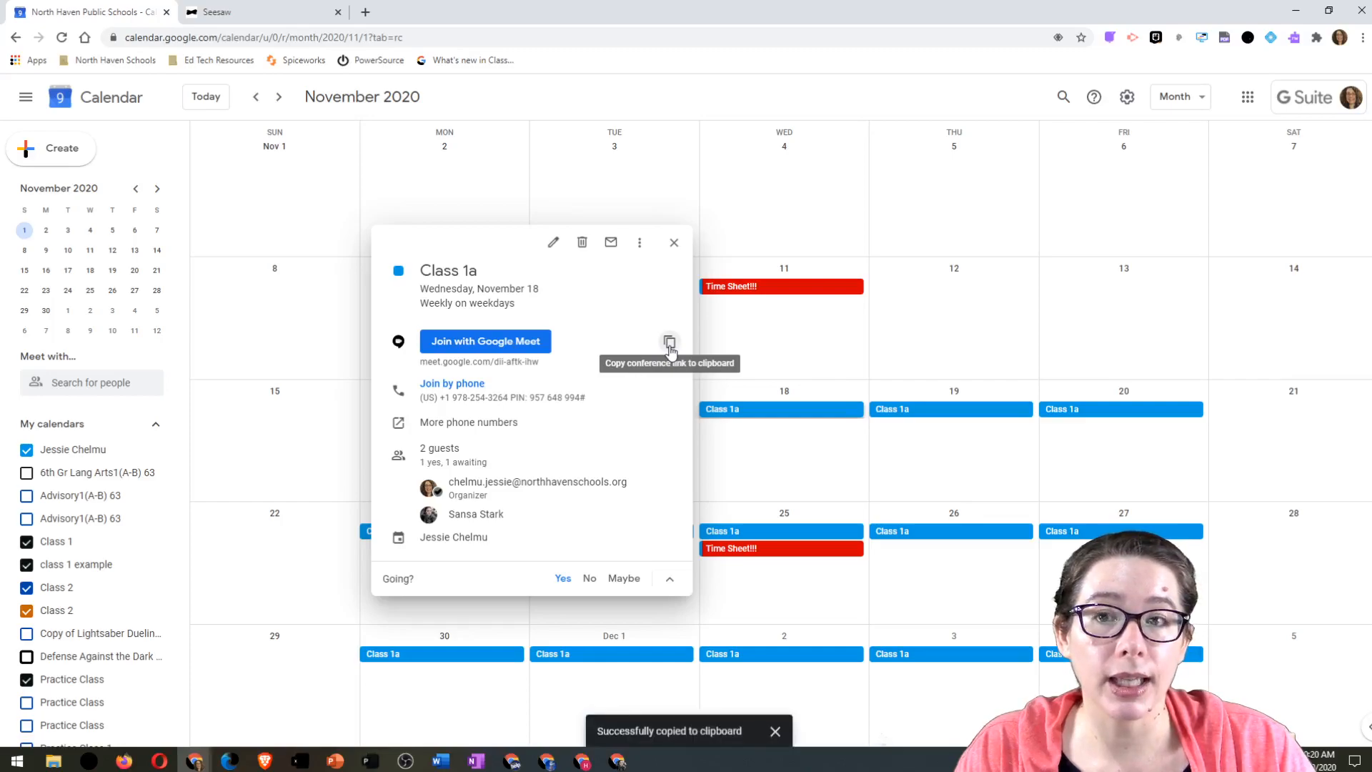
{"action": "left_click", "coordinate": [271, 10]}
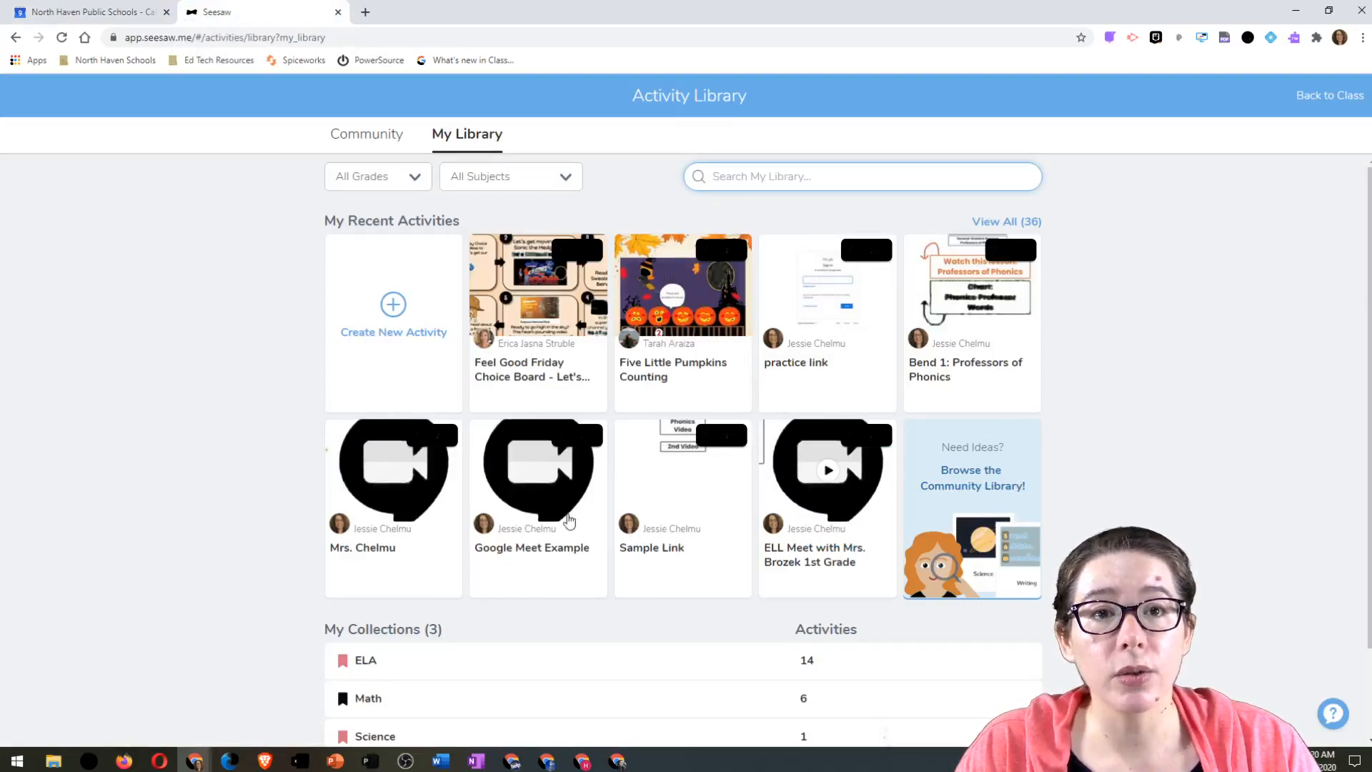
Examine the existing Google Meet activity named after the teacher and its available actions, and return to the library.
{"action": "left_click", "coordinate": [402, 506]}
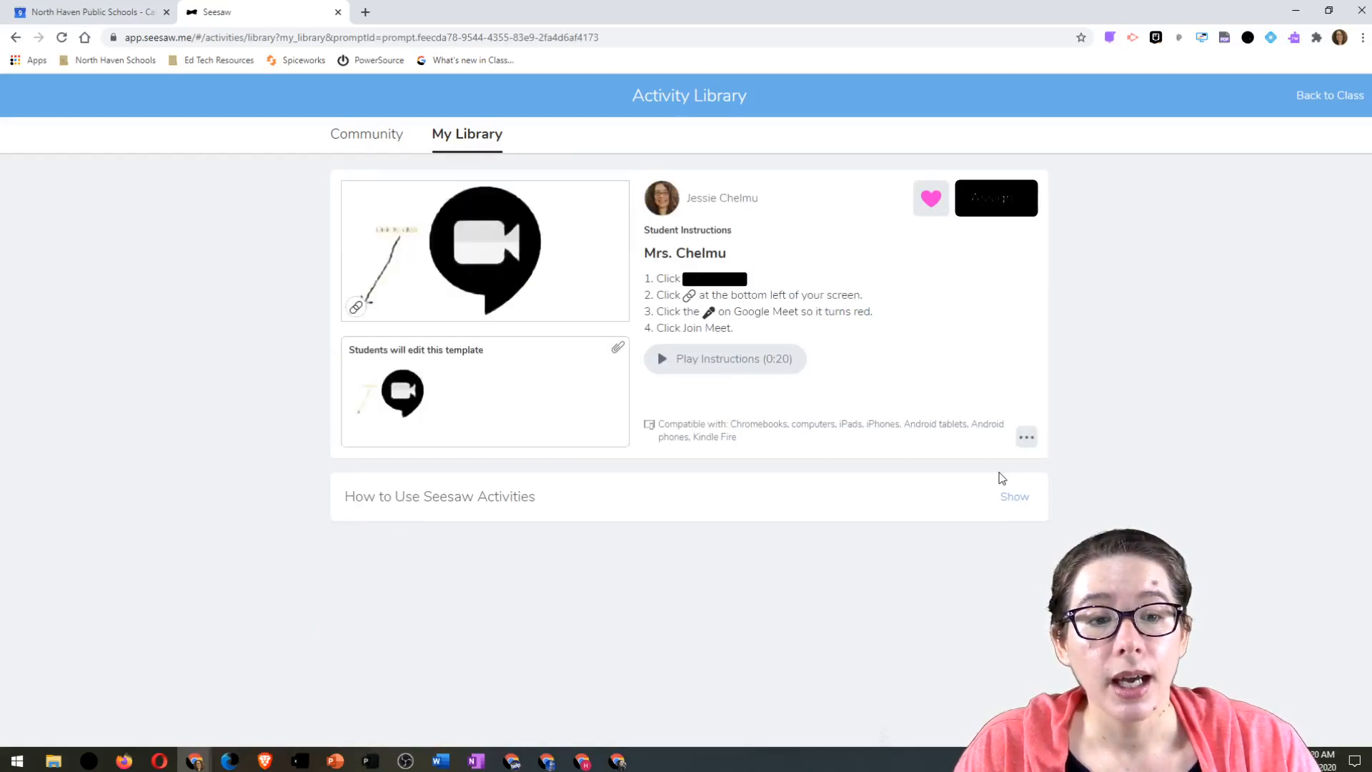
{"action": "left_click", "coordinate": [1027, 438]}
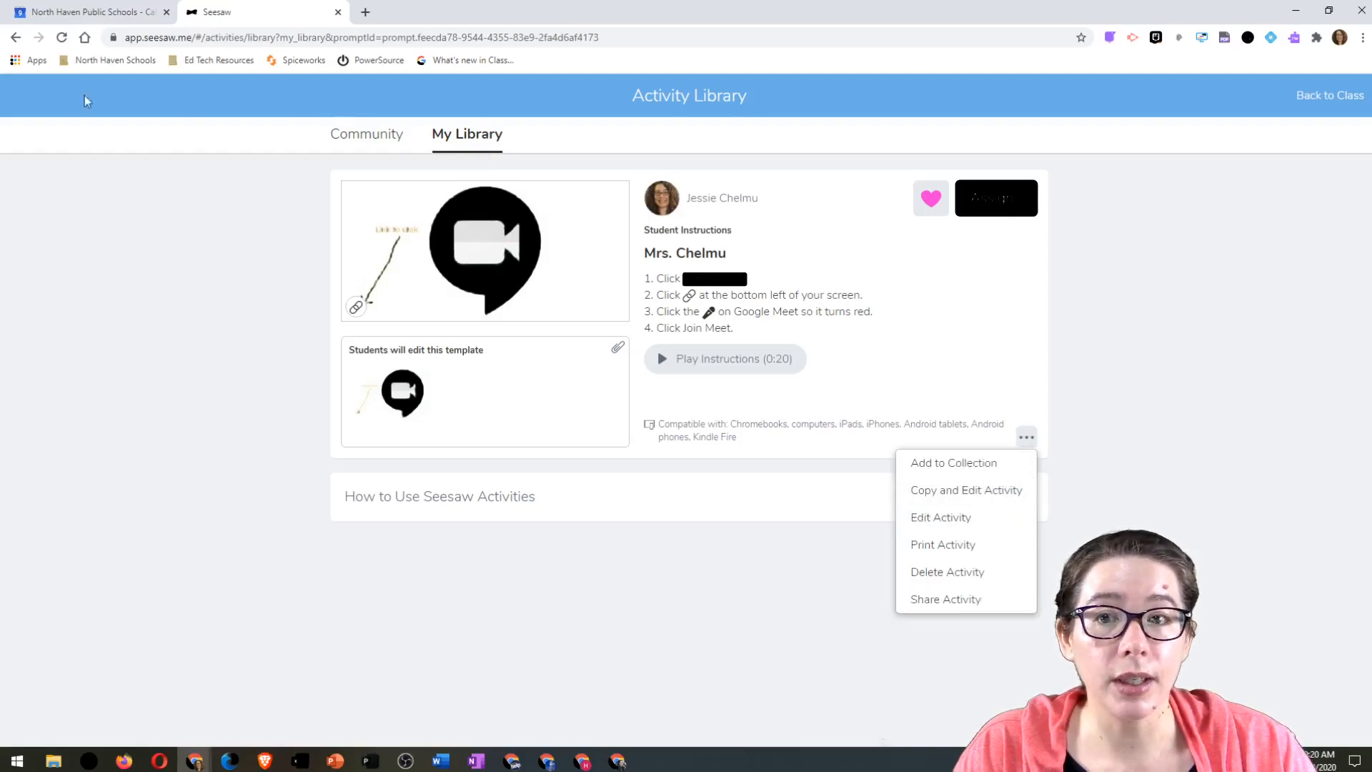
{"action": "left_click", "coordinate": [16, 37]}
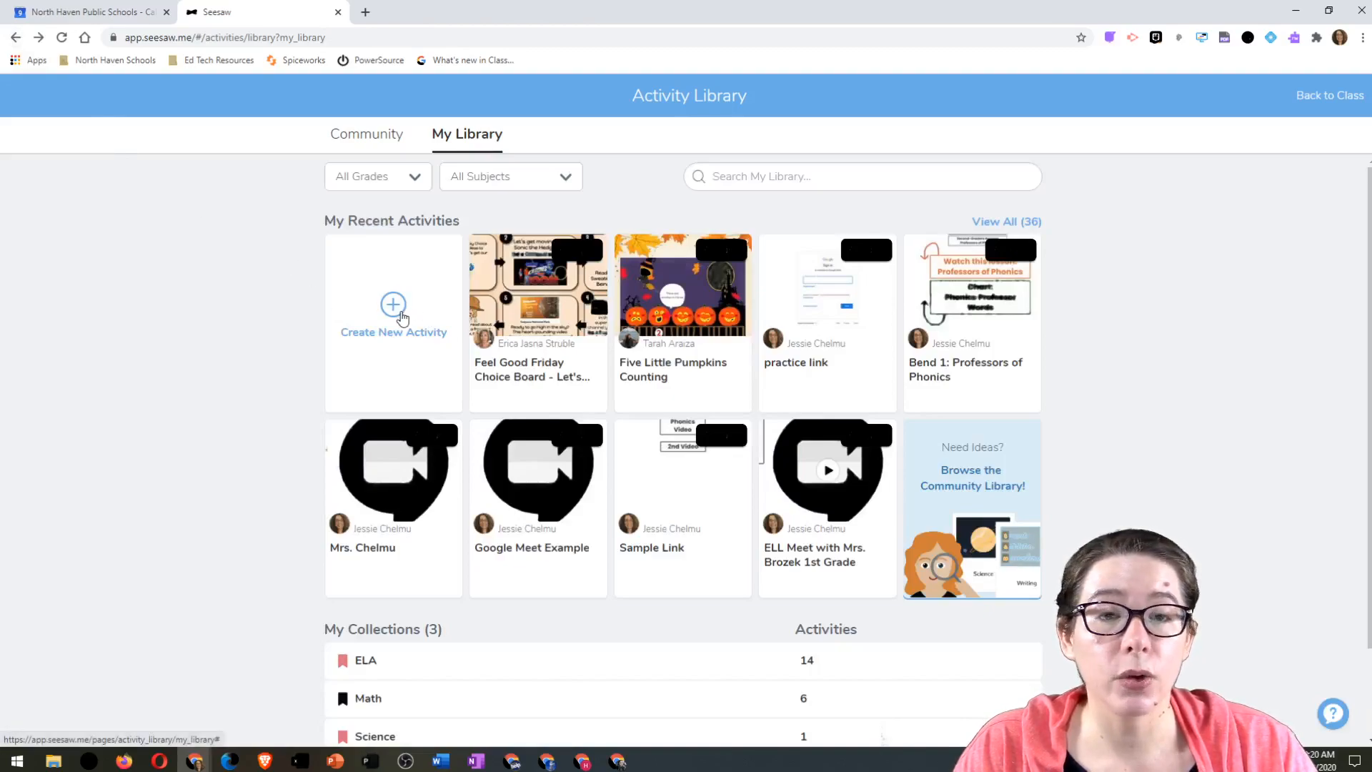
Create an activity named "Group 1a Reading" with student instructions to click :add:, click :link:, mute with :mic: and join Google Meet.
{"action": "left_click", "coordinate": [401, 317]}
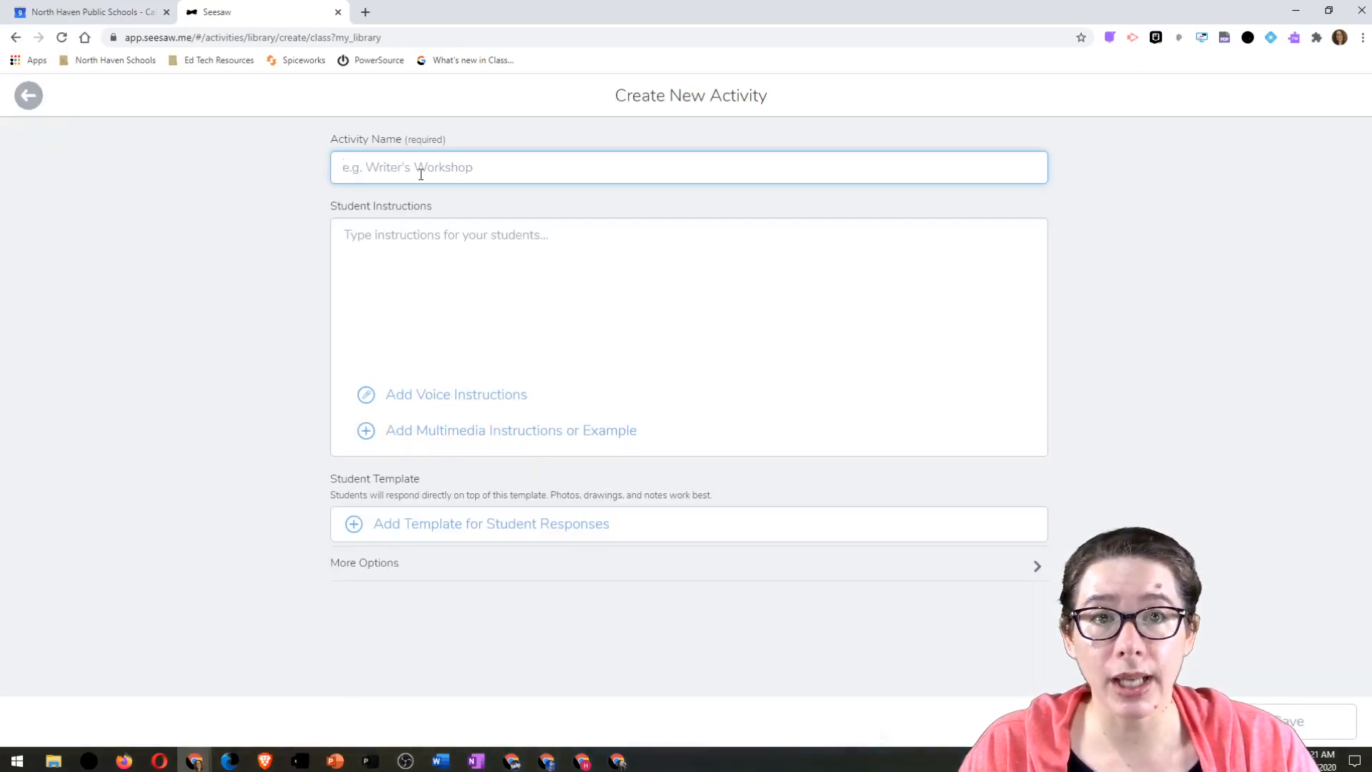
{"action": "type", "text": "Group 1a Reading"}
{"action": "left_click", "coordinate": [403, 251]}
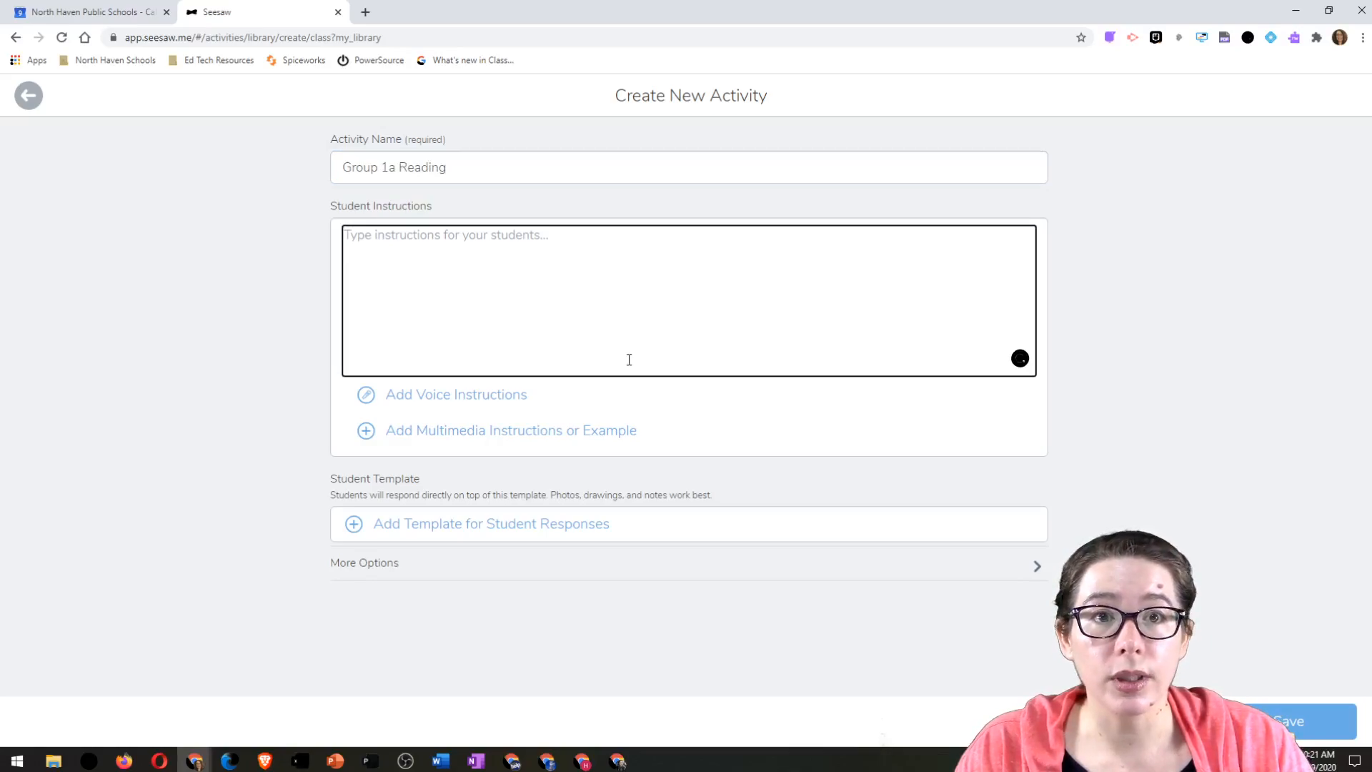
{"action": "type", "text": "Click :add:"}
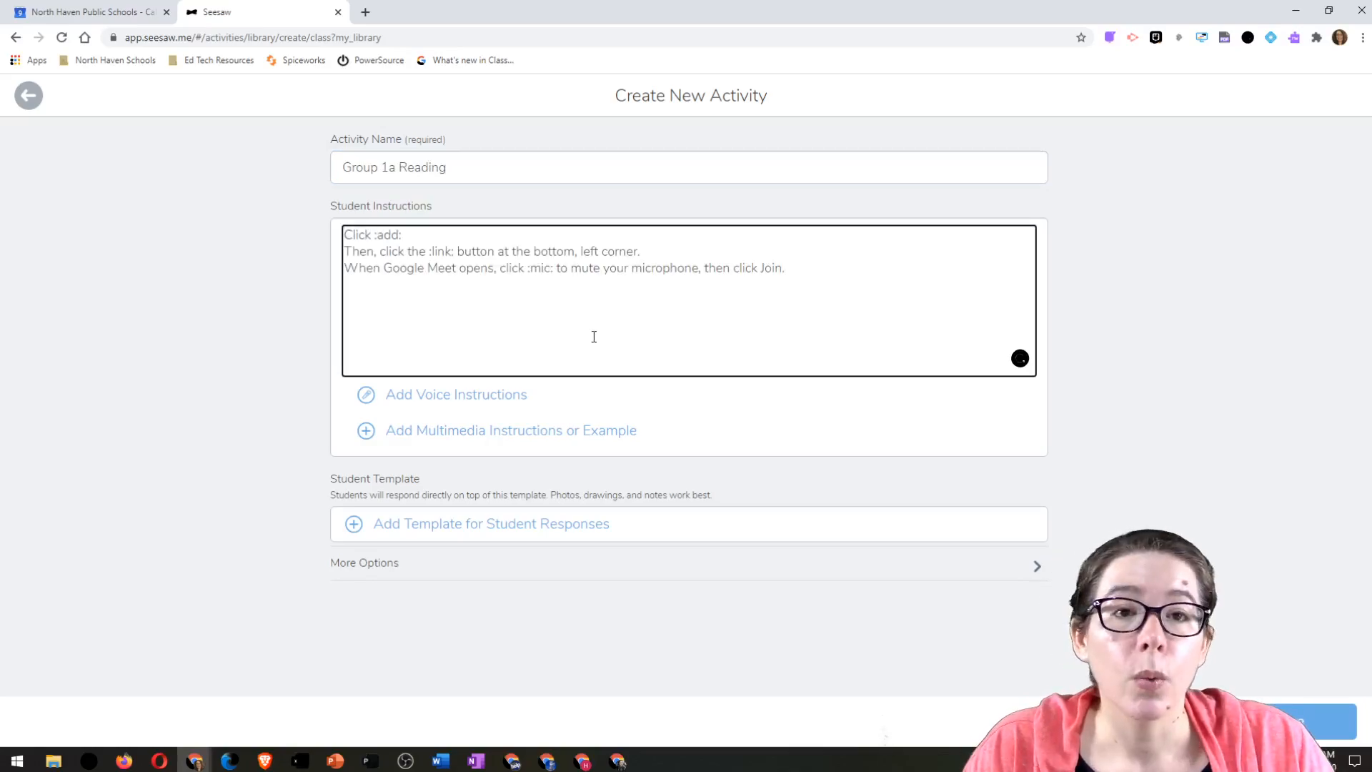
Allow Seesaw to use the microphone and record short voice instructions for the activity.
{"action": "left_click", "coordinate": [471, 406]}
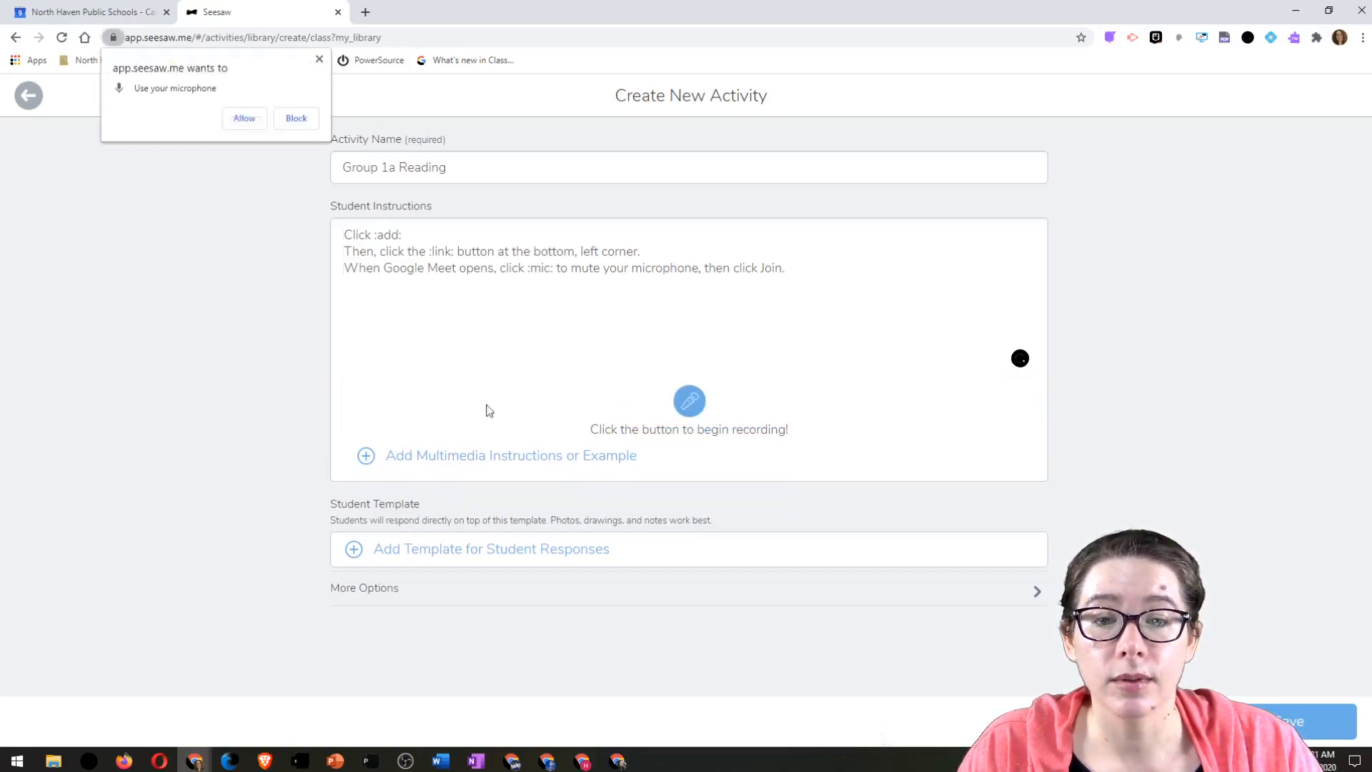
{"action": "left_click", "coordinate": [243, 118]}
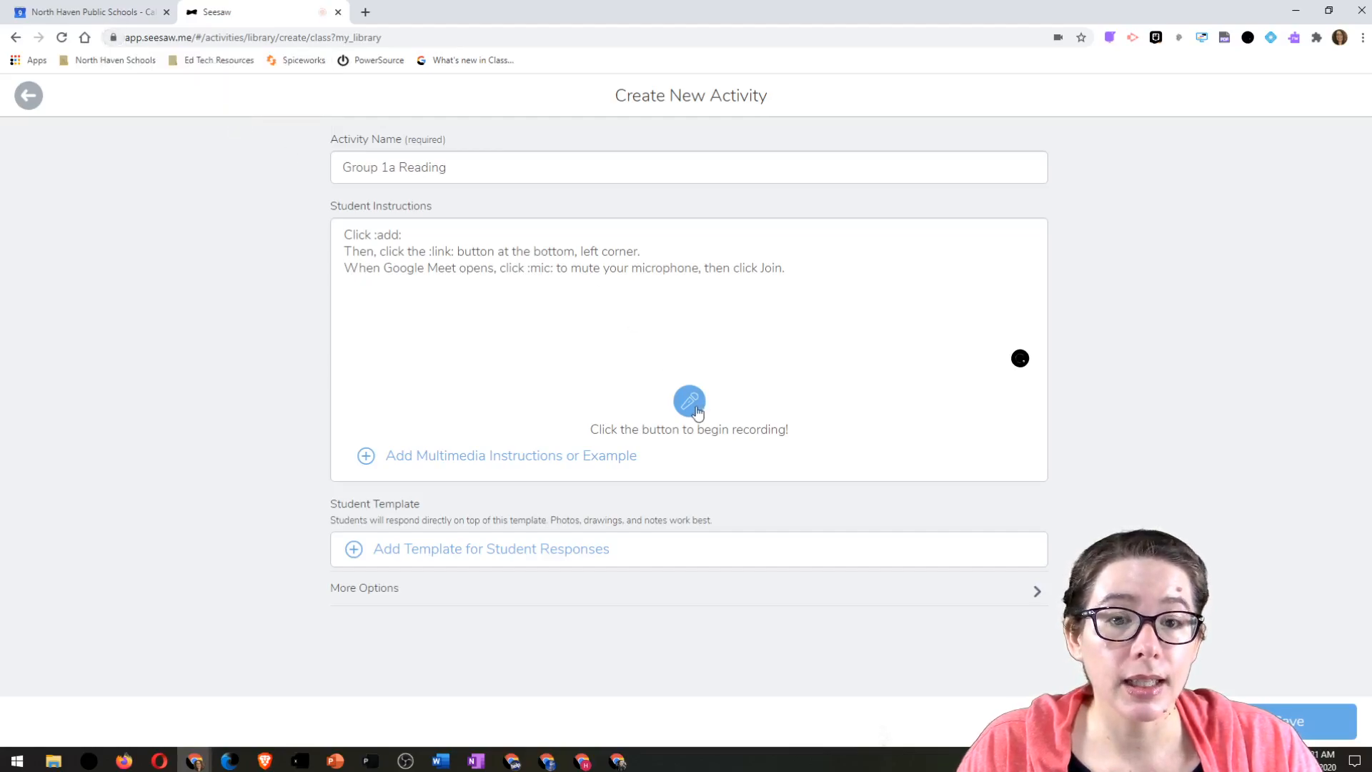
{"action": "left_click", "coordinate": [690, 402]}
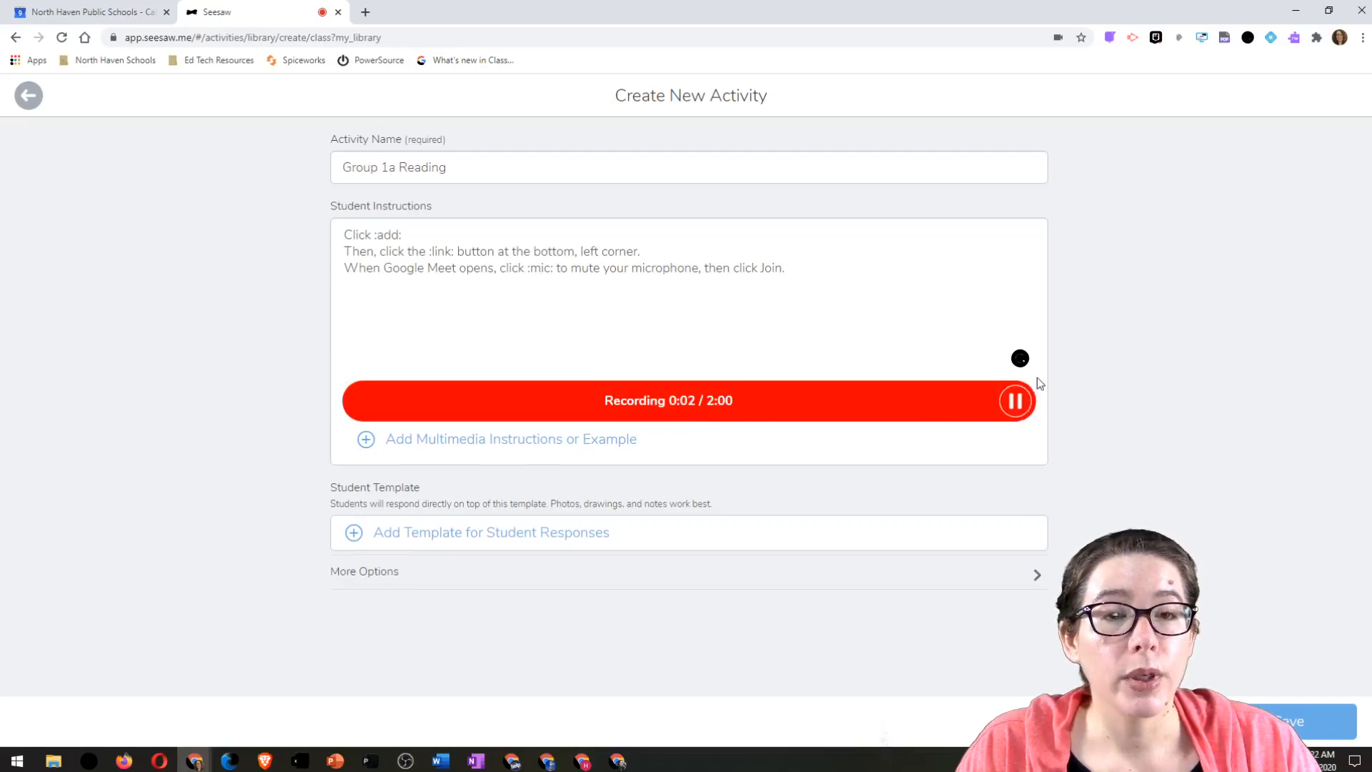
{"action": "left_click", "coordinate": [1018, 407]}
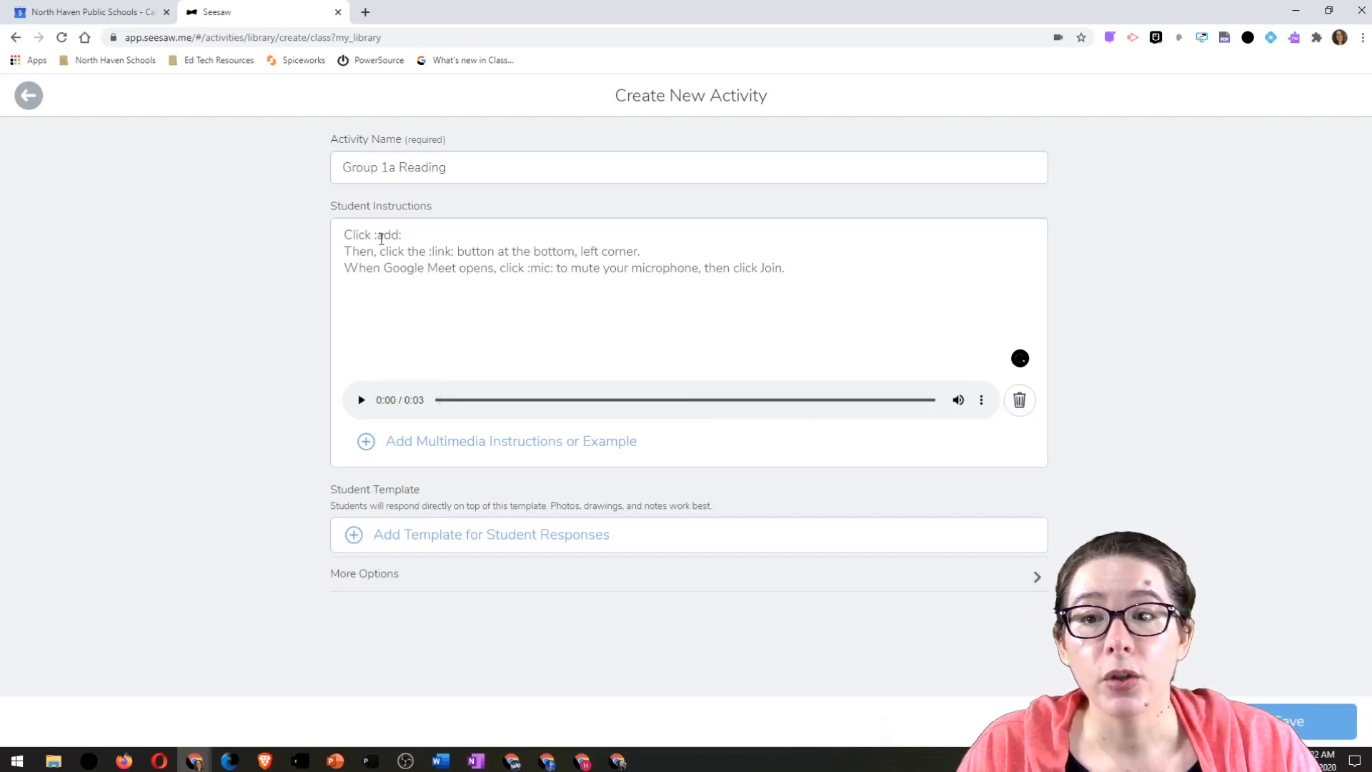
{"action": "left_click_drag", "start_coordinate": [372, 234], "coordinate": [411, 234]}
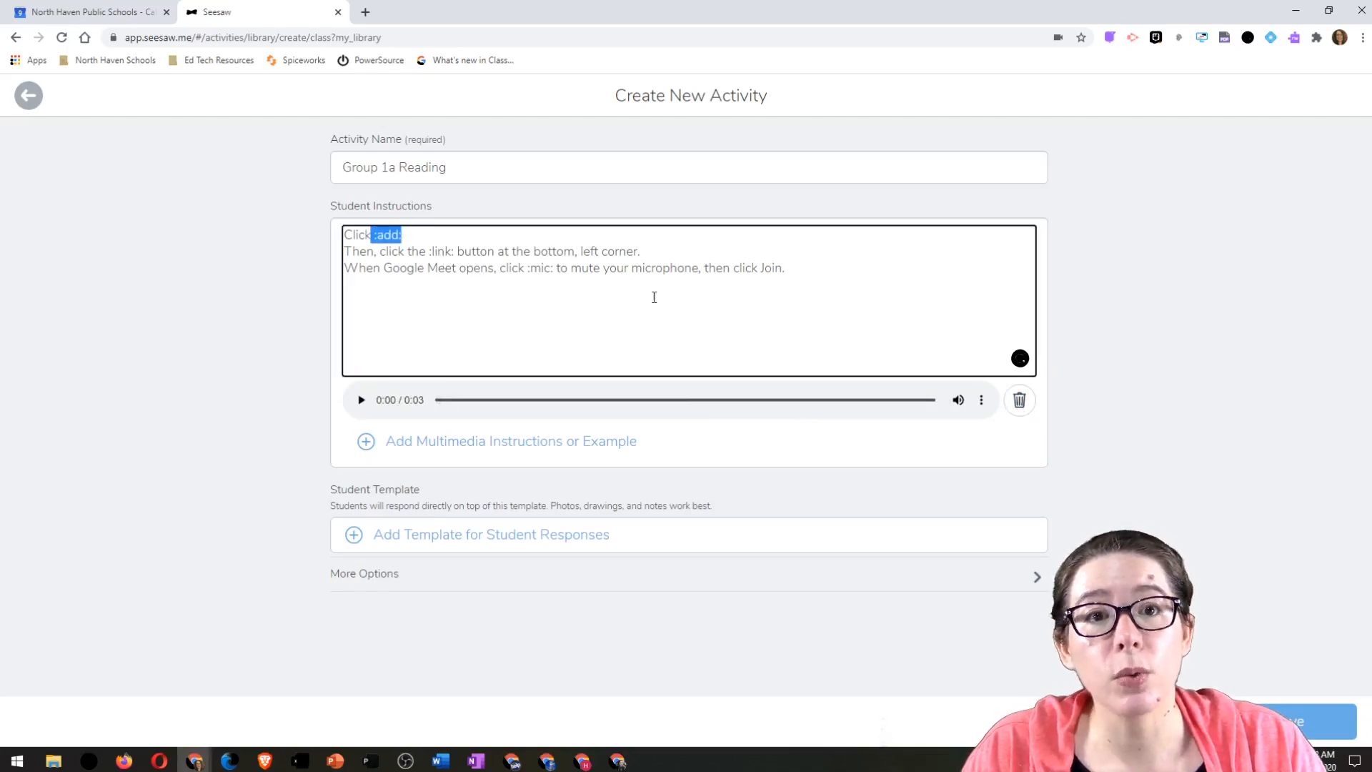
{"action": "left_click", "coordinate": [844, 313]}
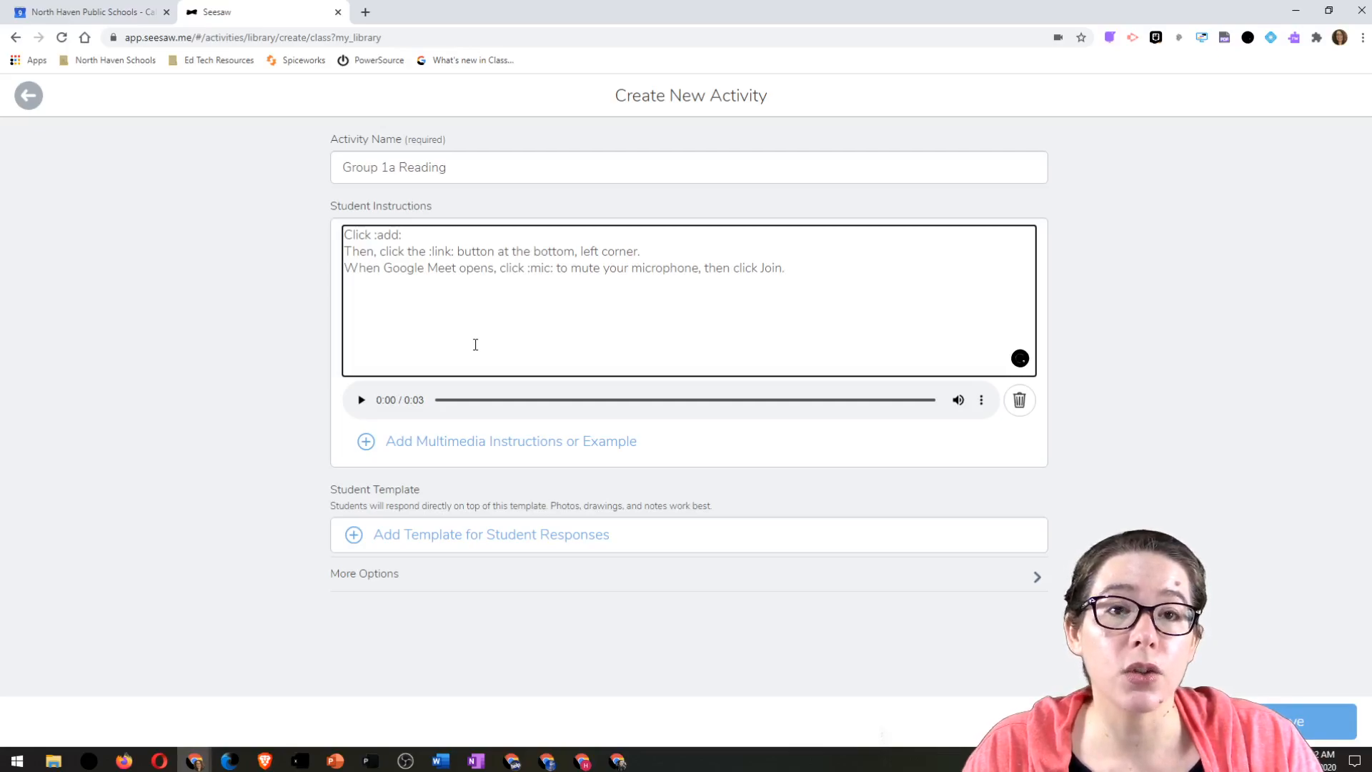
Add a link-based template for student responses using the copied Google Meet link.
{"action": "left_click", "coordinate": [474, 549]}
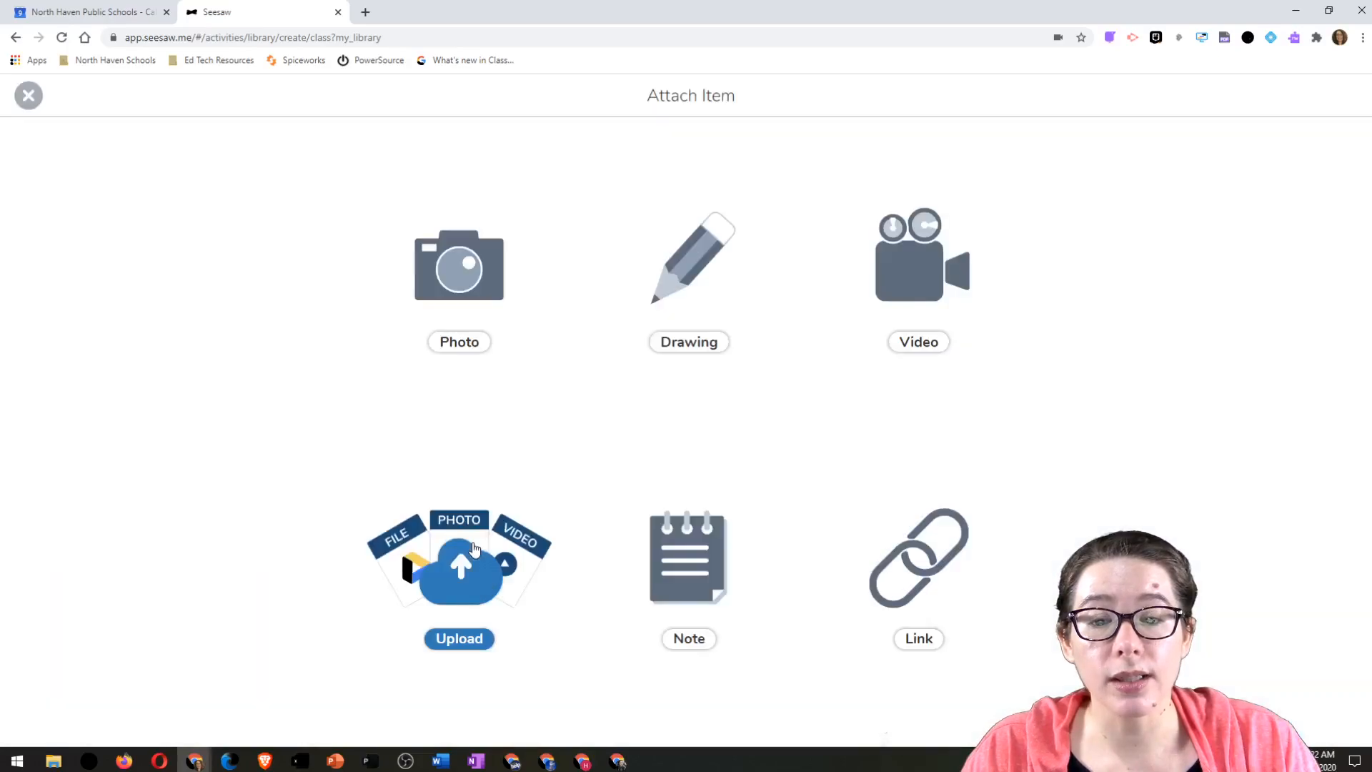
{"action": "left_click", "coordinate": [920, 578]}
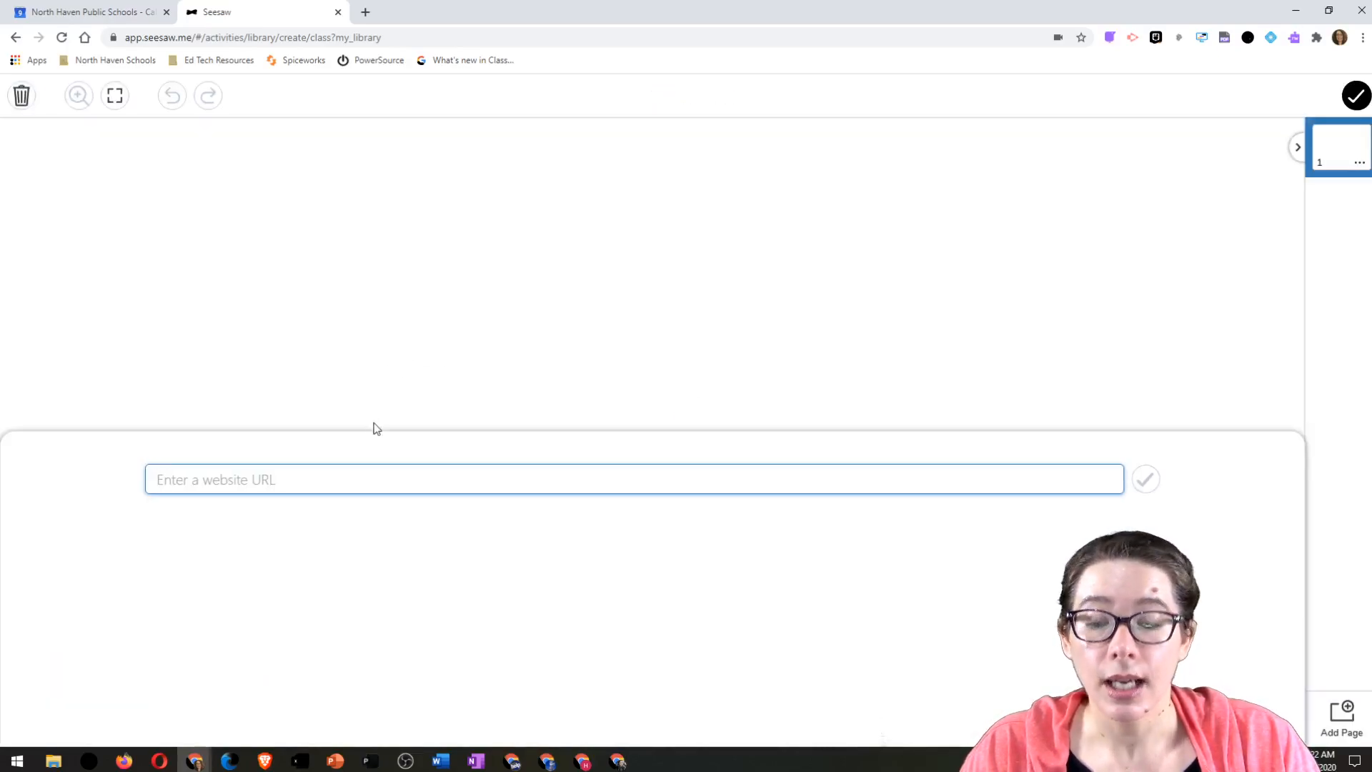
{"action": "key", "text": "ctrl+v"}
{"action": "left_click", "coordinate": [1146, 492]}
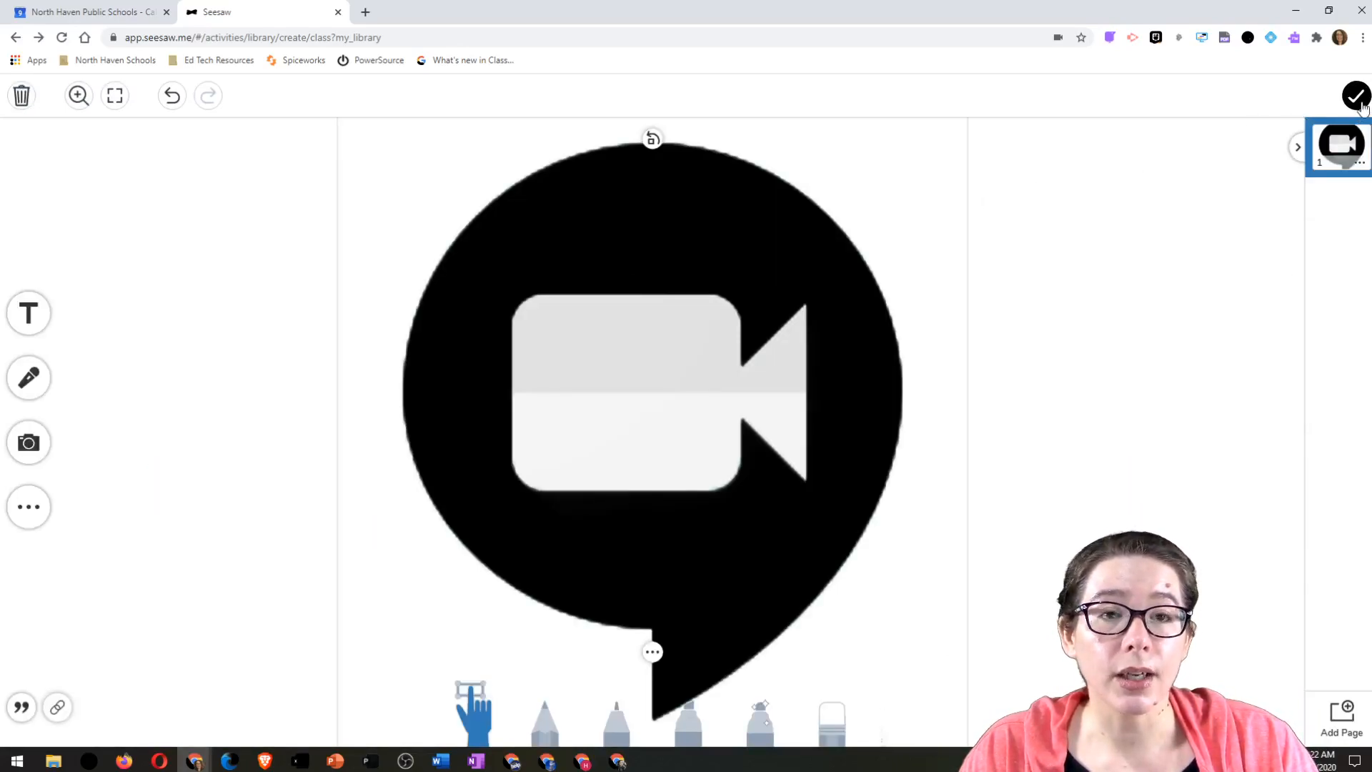
Draw a blue arrow on the template from beside the Meet logo down to the link button.
{"action": "mouse_move", "coordinate": [53, 724]}
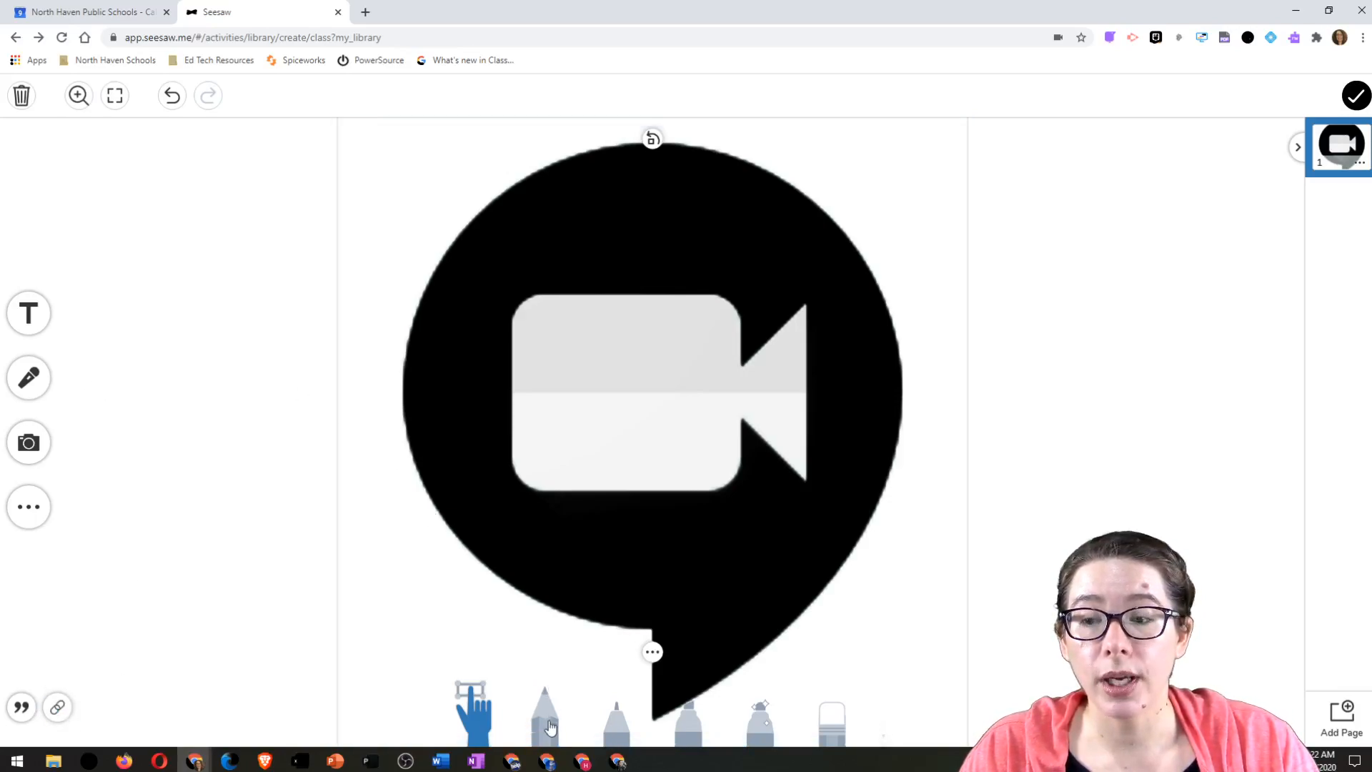
{"action": "left_click", "coordinate": [617, 718]}
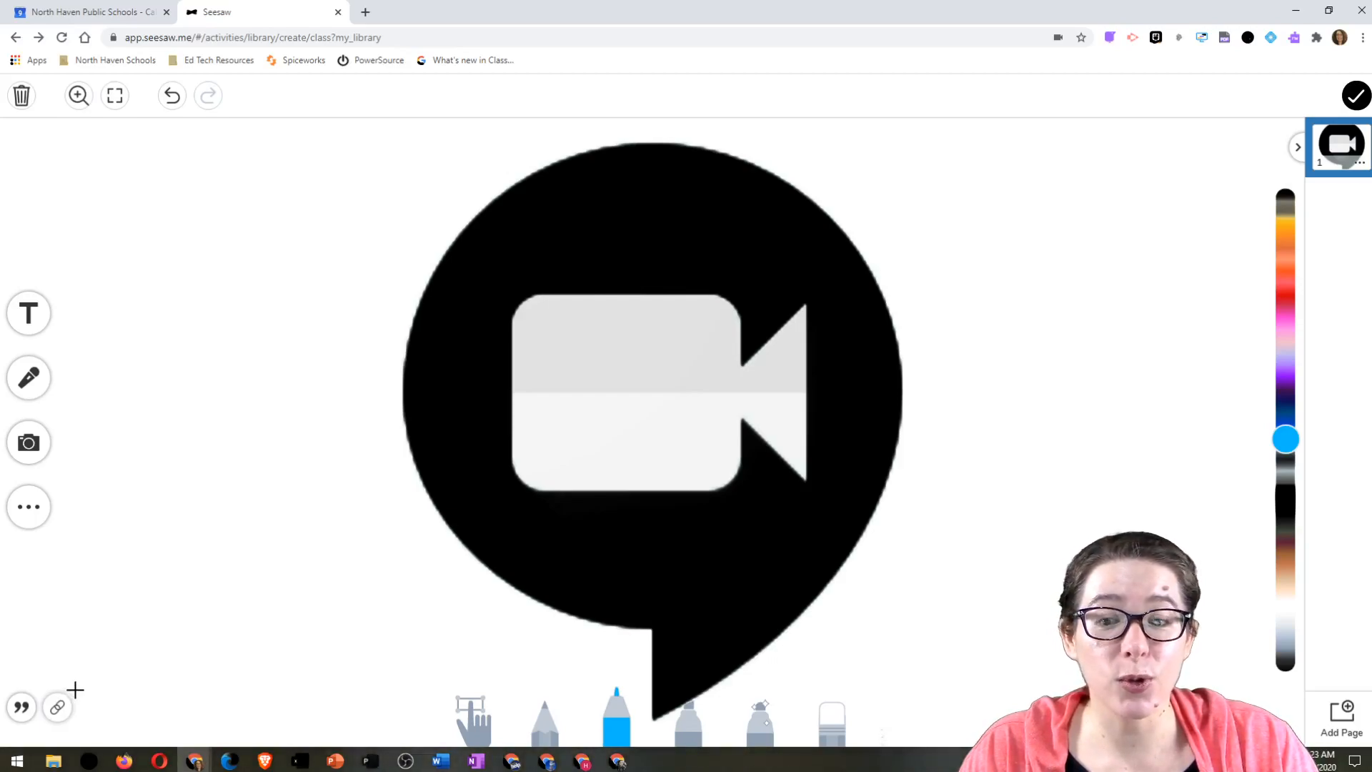
{"action": "mouse_move", "coordinate": [75, 690]}
{"action": "left_mouse_down"}
{"action": "mouse_move", "coordinate": [269, 499]}
{"action": "mouse_move", "coordinate": [302, 367]}
{"action": "left_mouse_up"}
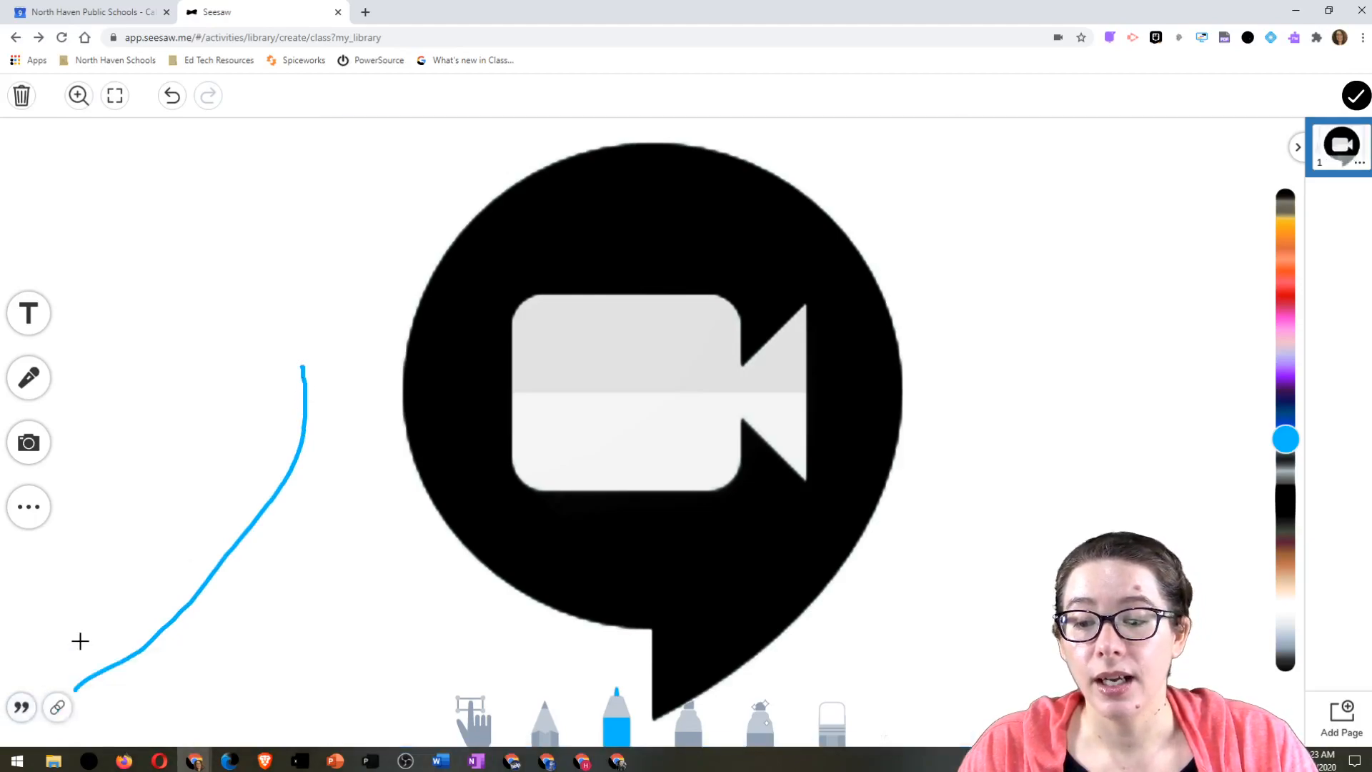
{"action": "mouse_move", "coordinate": [74, 654]}
{"action": "left_mouse_down"}
{"action": "mouse_move", "coordinate": [74, 685]}
{"action": "mouse_move", "coordinate": [105, 694]}
{"action": "left_mouse_up"}
Add the text label "Click this link button!" at the arrow's upper end and attach the finished template.
{"action": "left_click", "coordinate": [28, 313]}
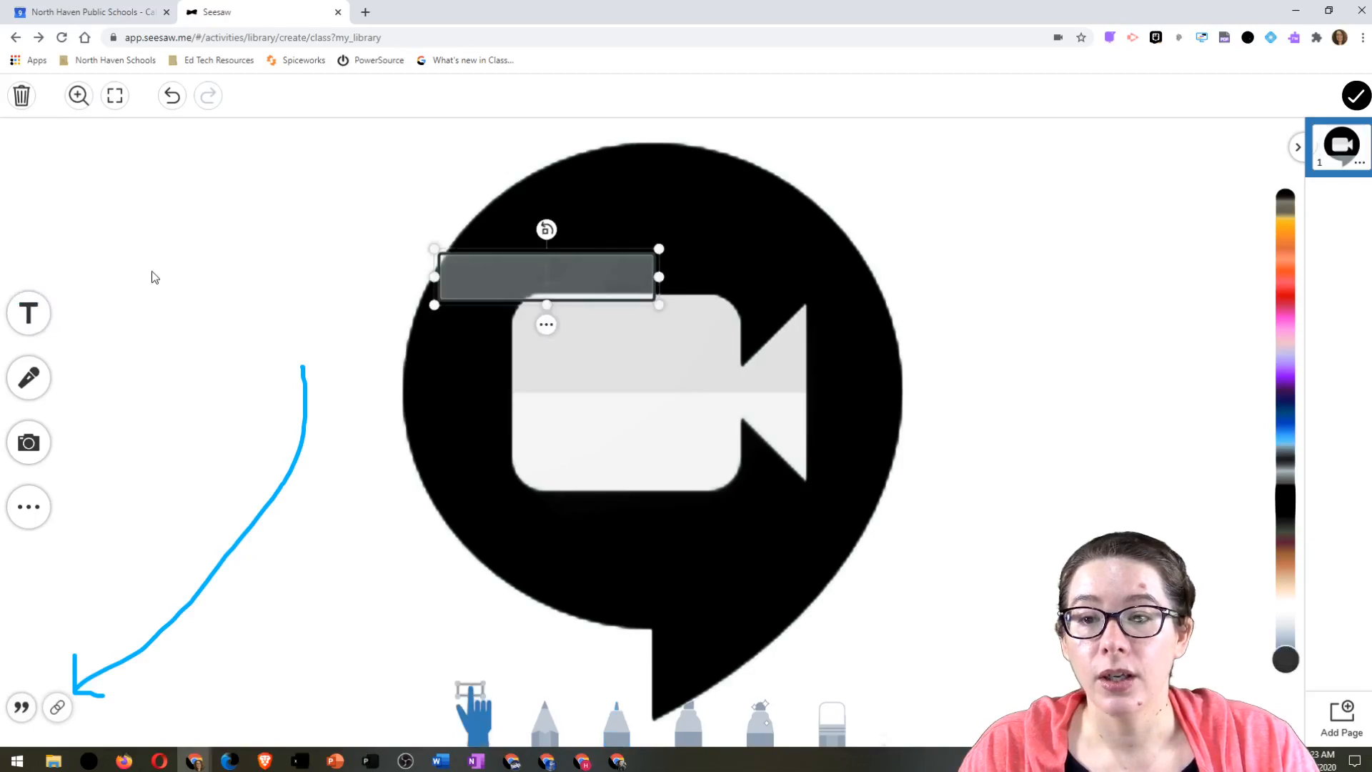
{"action": "type", "text": "Click this link button!"}
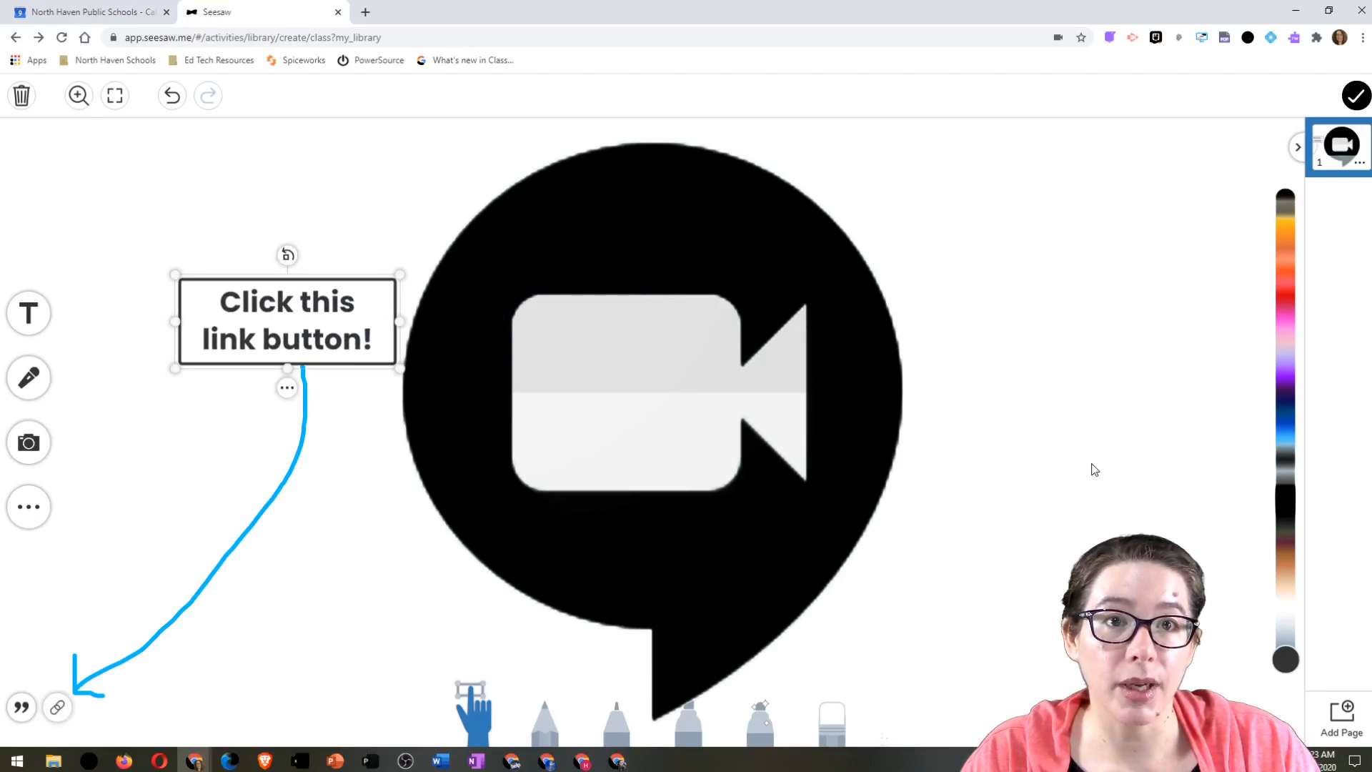
{"action": "left_click", "coordinate": [1356, 96]}
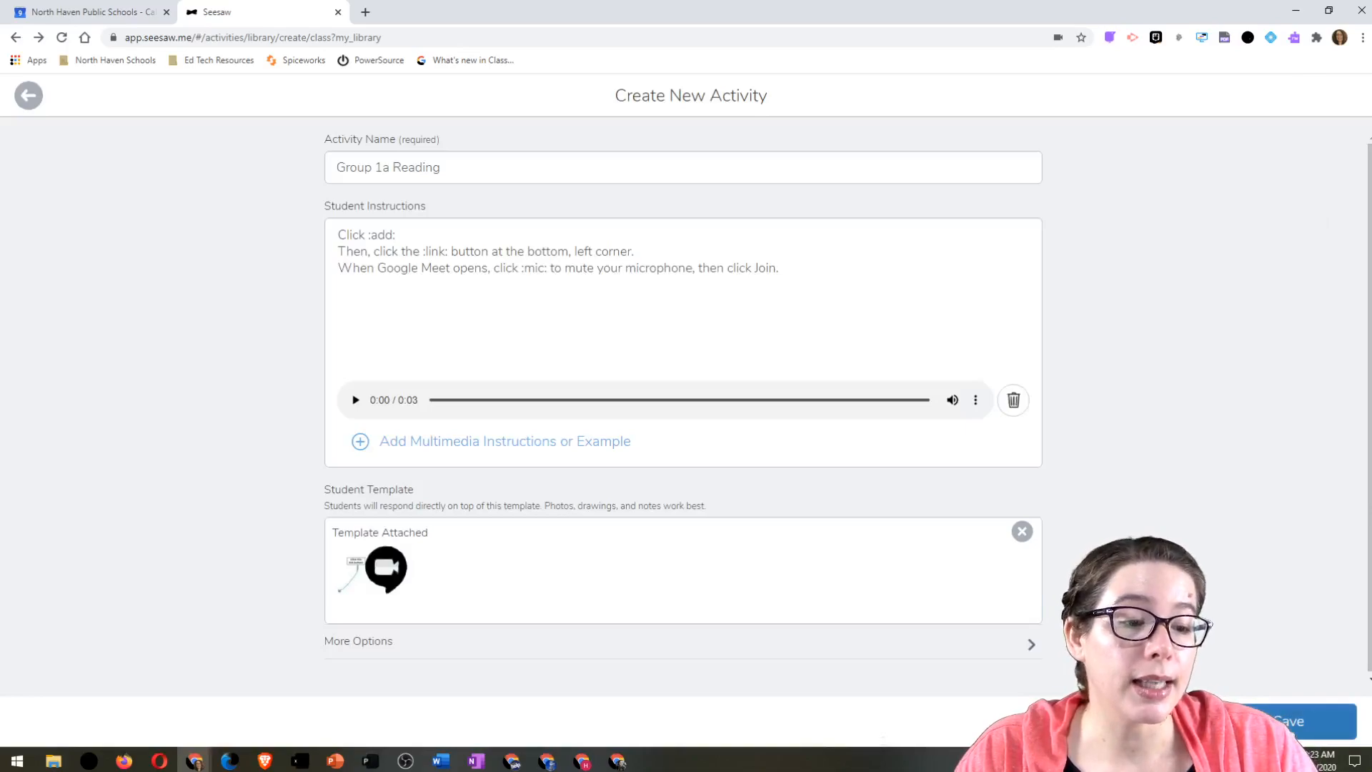
Save the Group 1a Reading activity and open its list of additional actions.
{"action": "left_click", "coordinate": [1295, 721]}
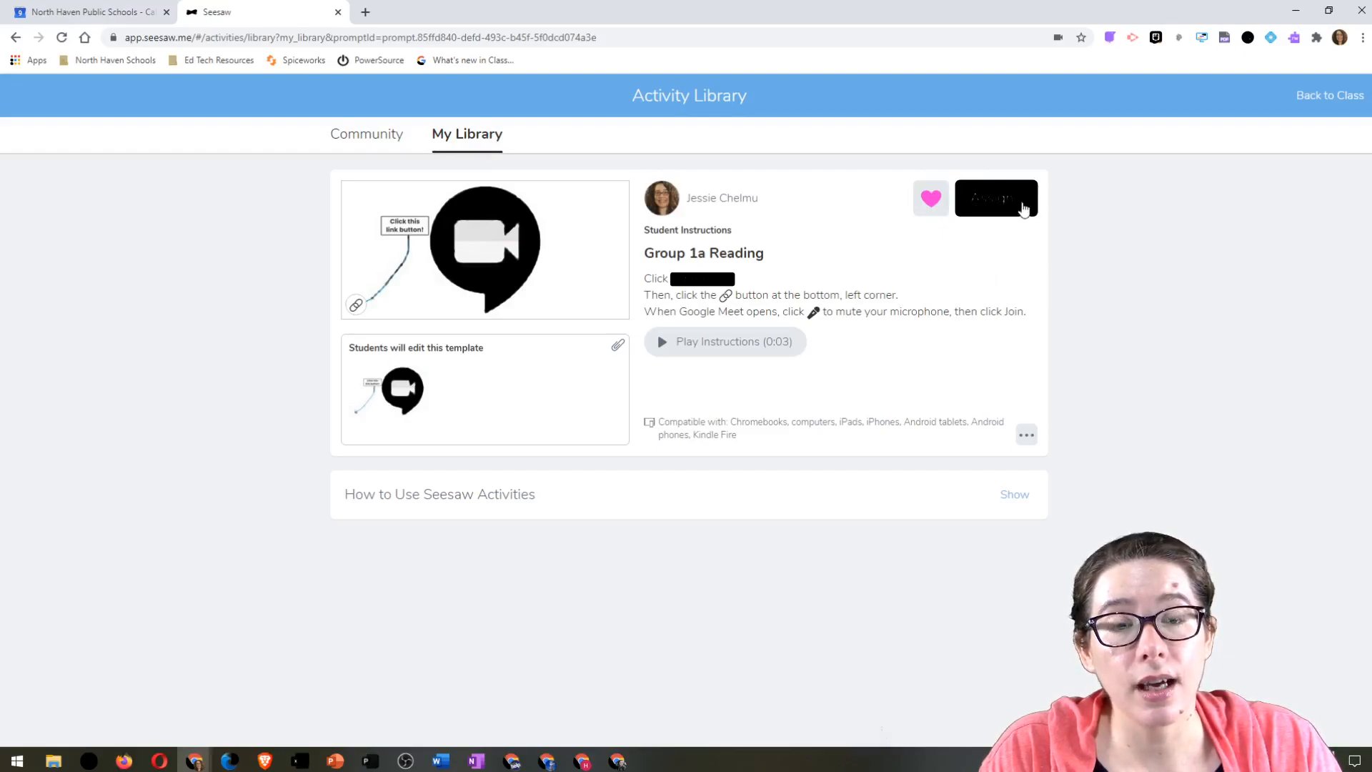
{"action": "left_click", "coordinate": [1027, 436]}
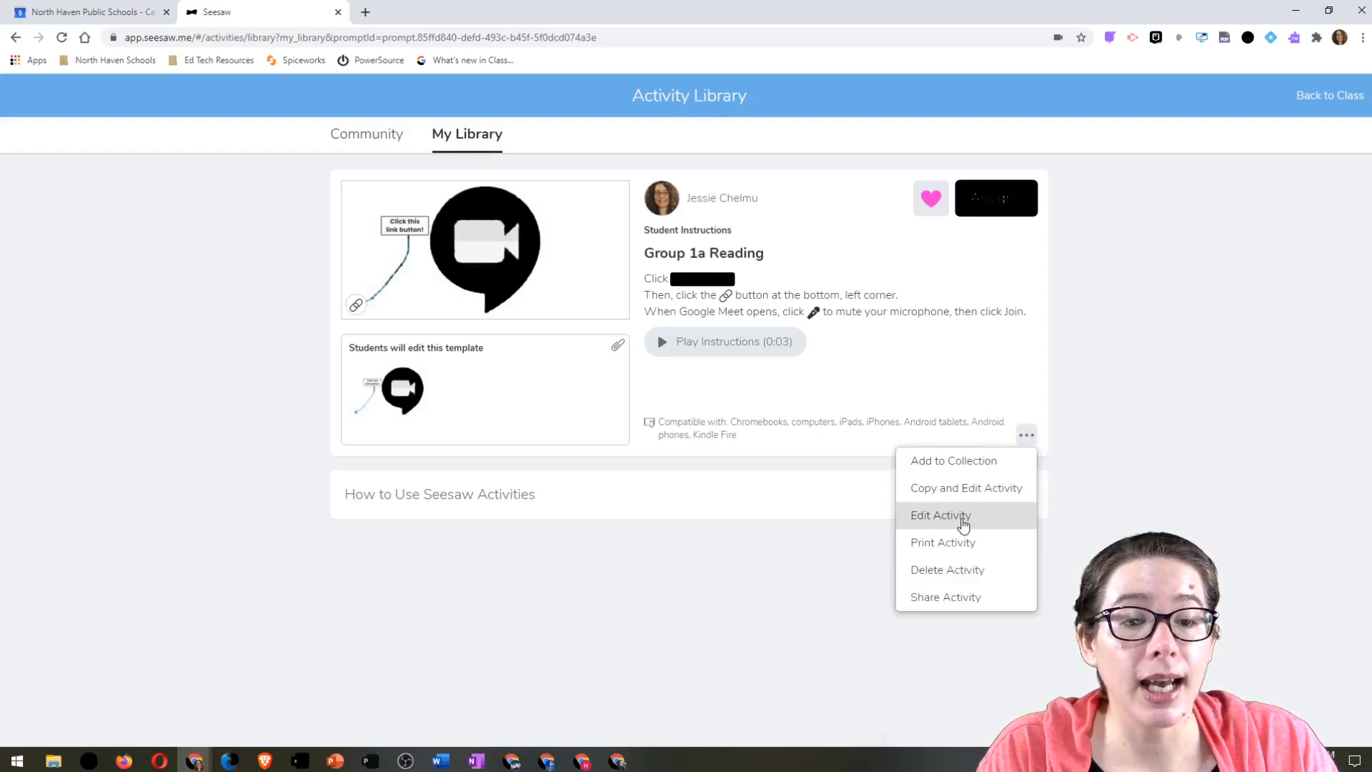